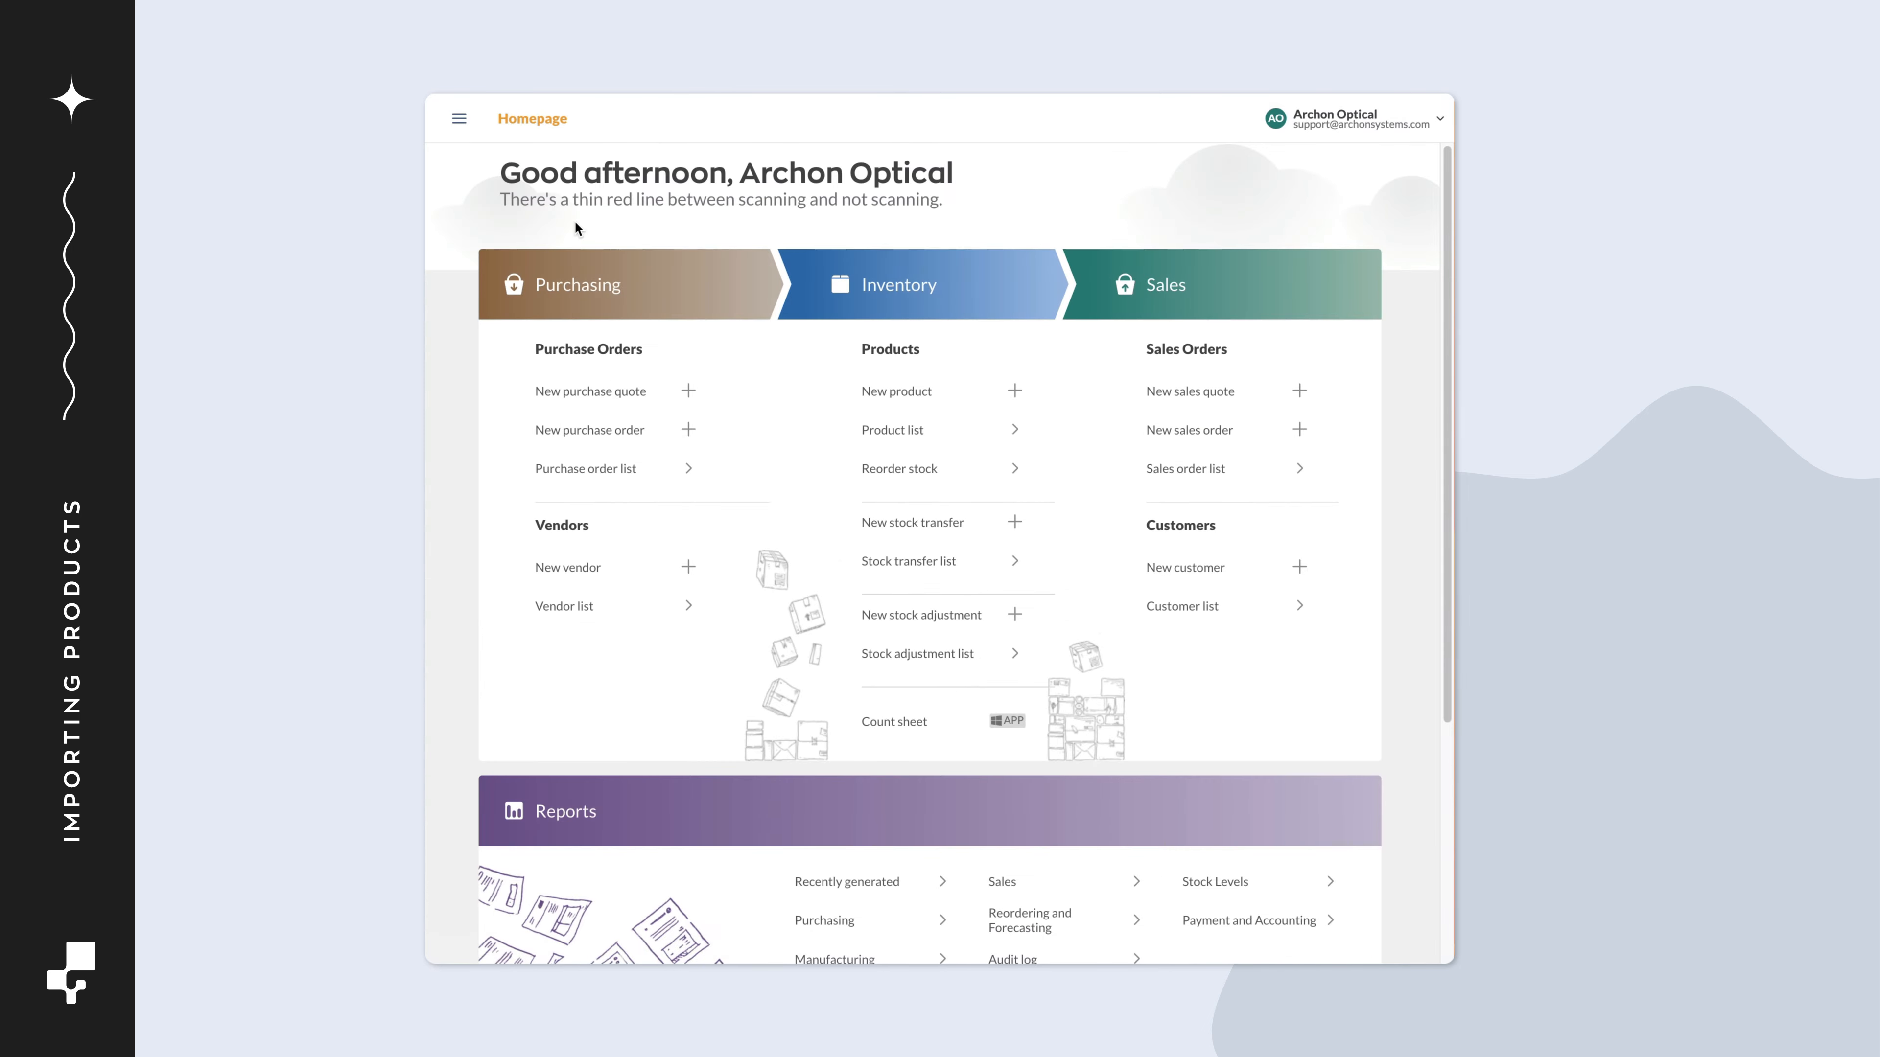
Export the product details data and look over the exported columns in Google Sheets.
click(463, 119)
scroll(602, 874, down, 7)
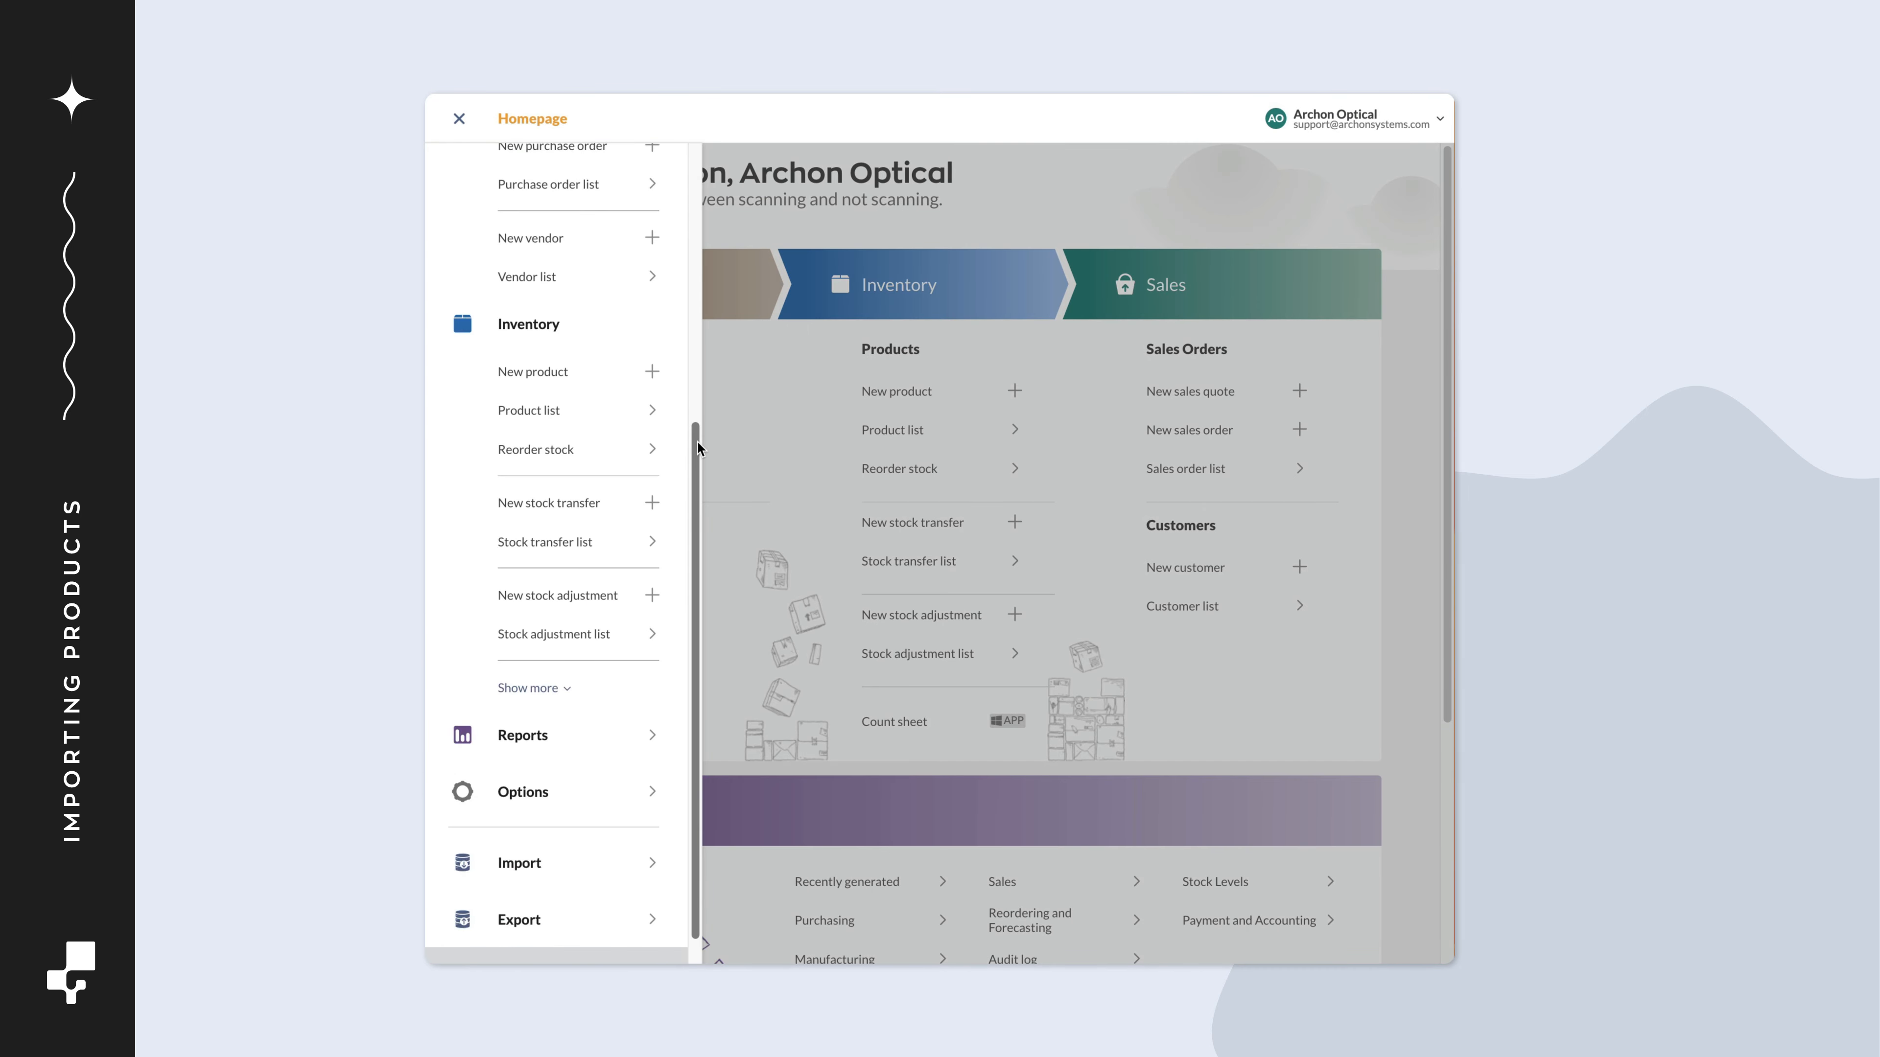
click(602, 874)
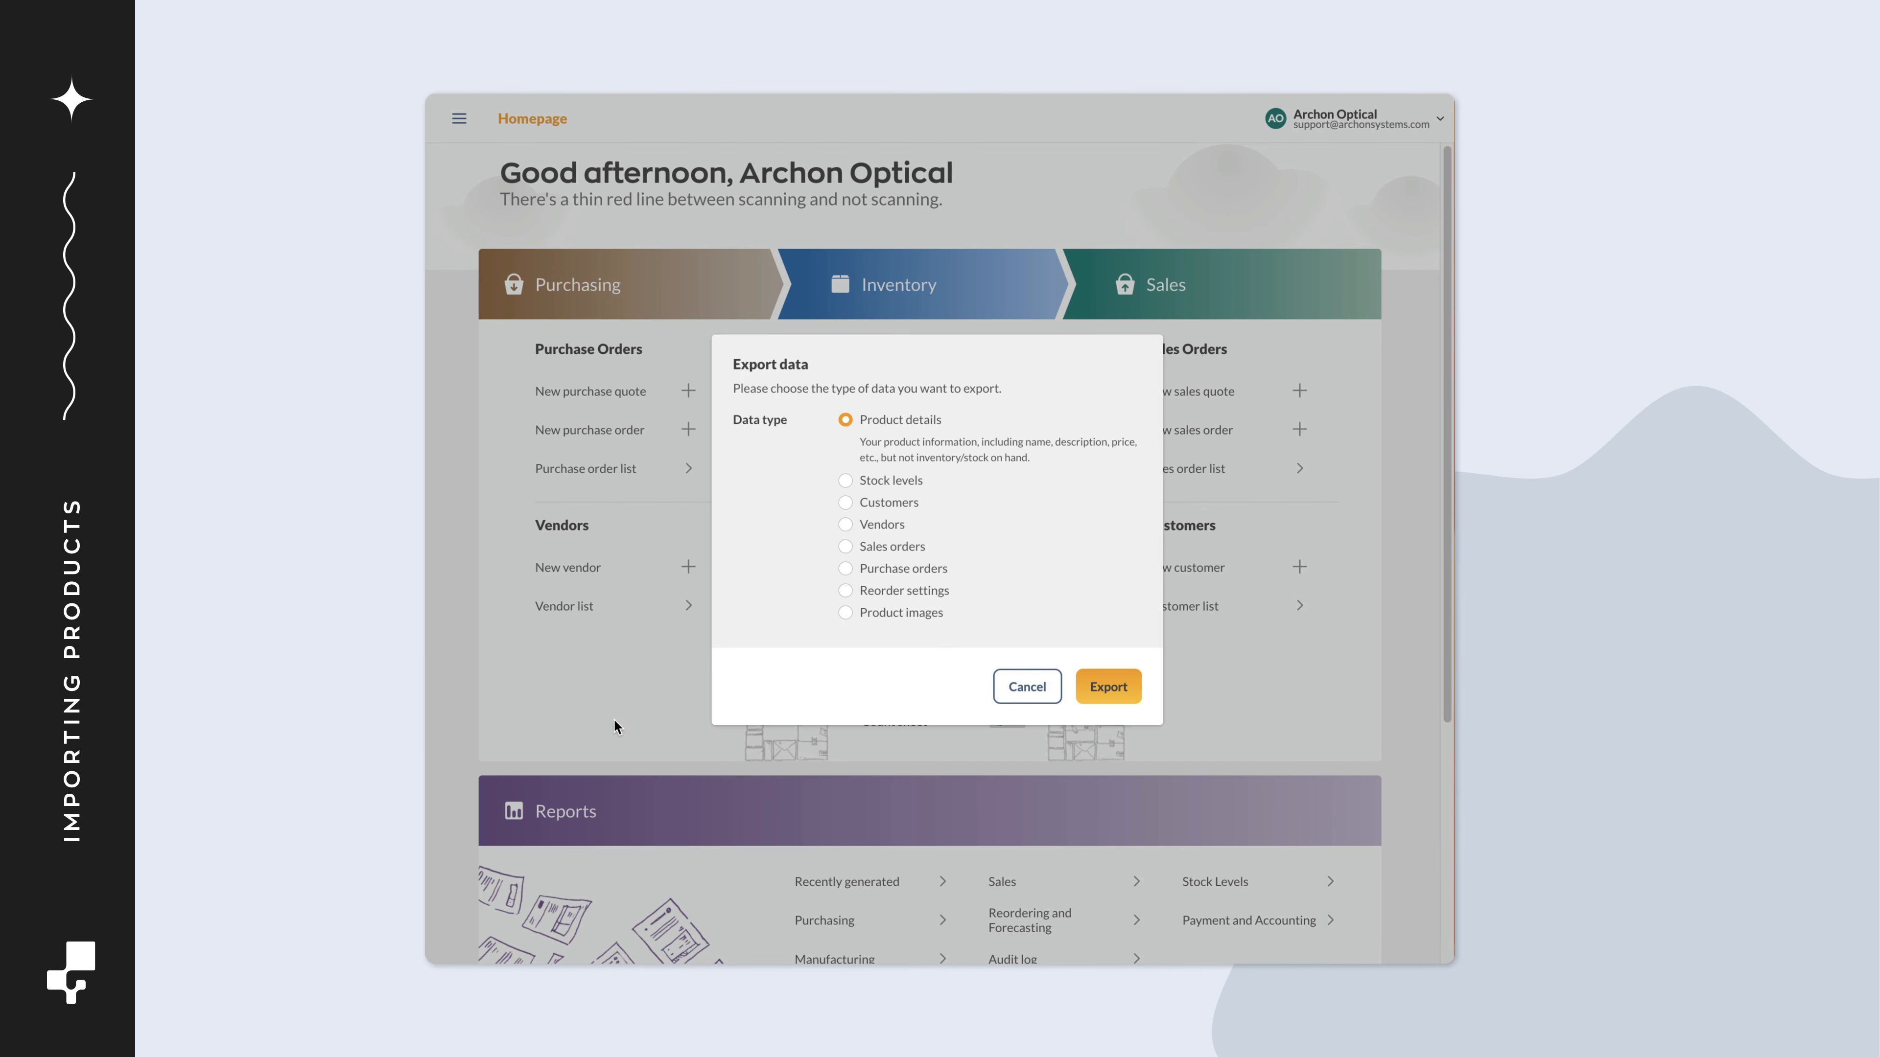
click(1082, 692)
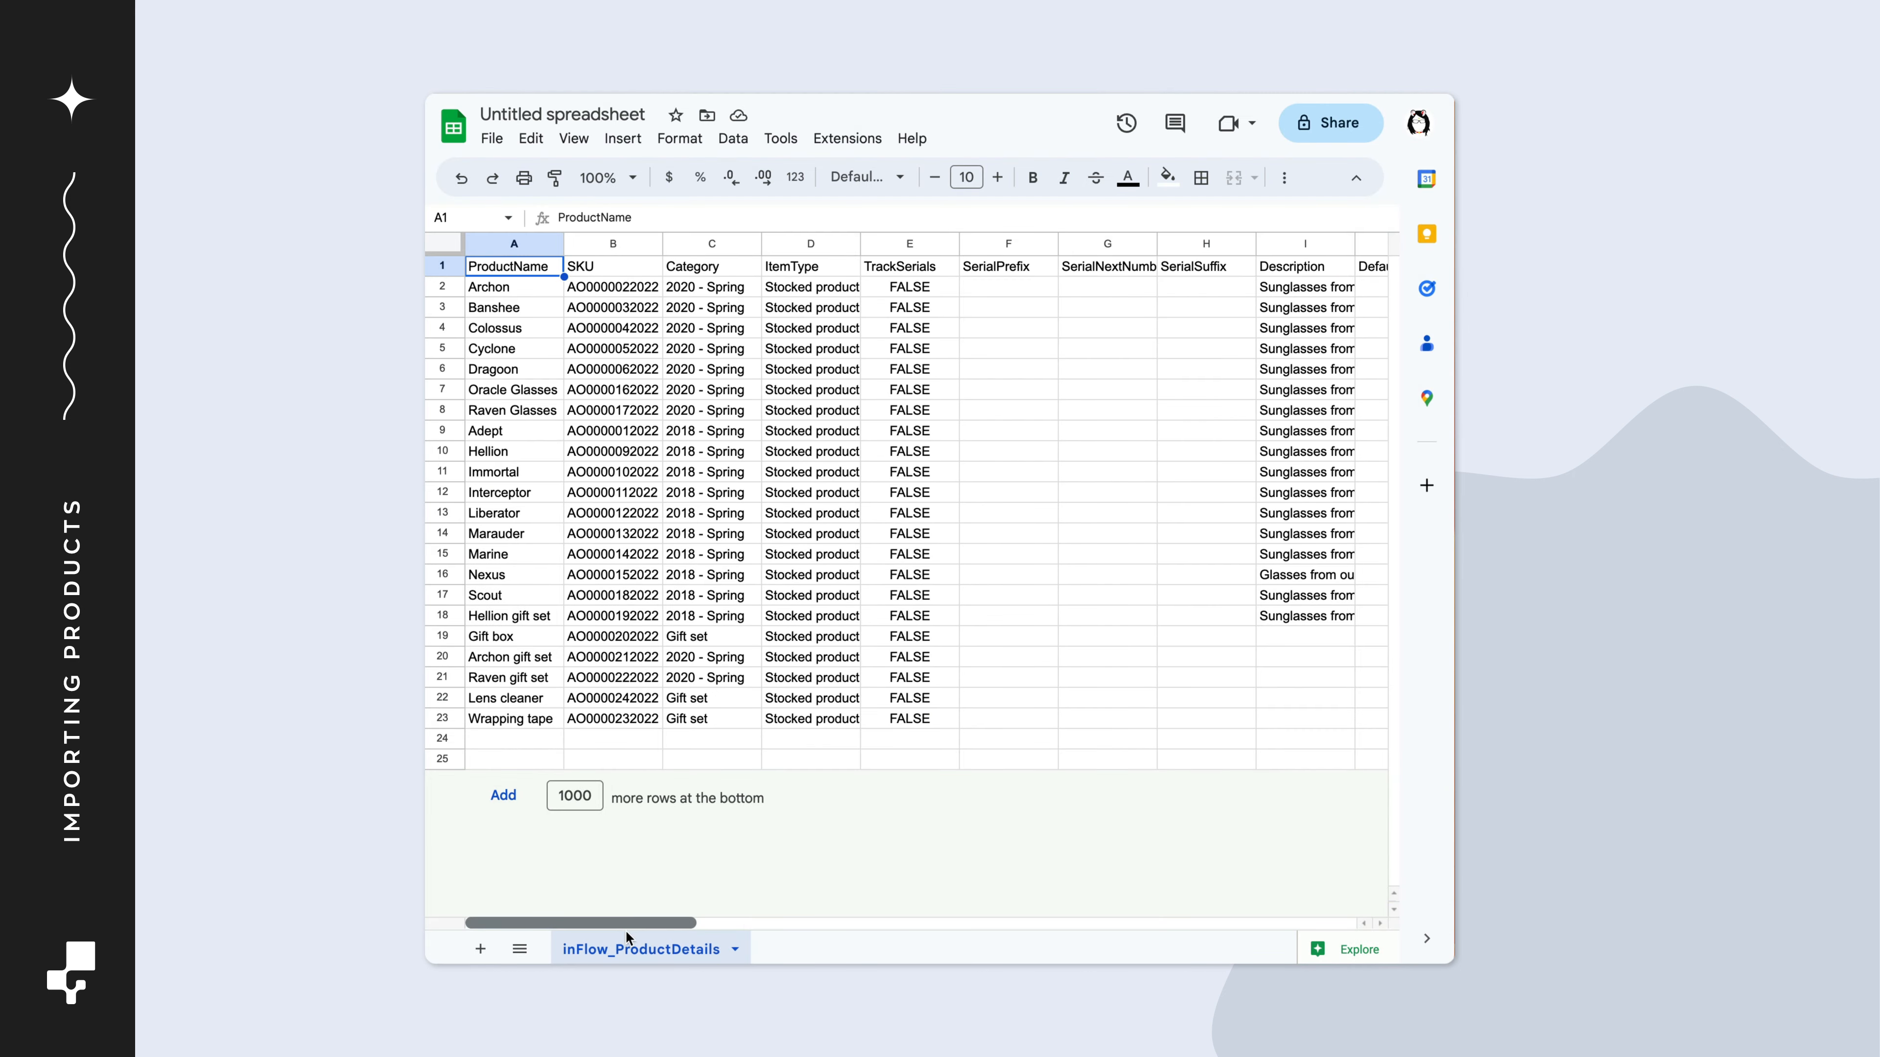
mouse_move(639, 930)
mouse_down()
mouse_move(1294, 906)
mouse_move(637, 935)
mouse_up()
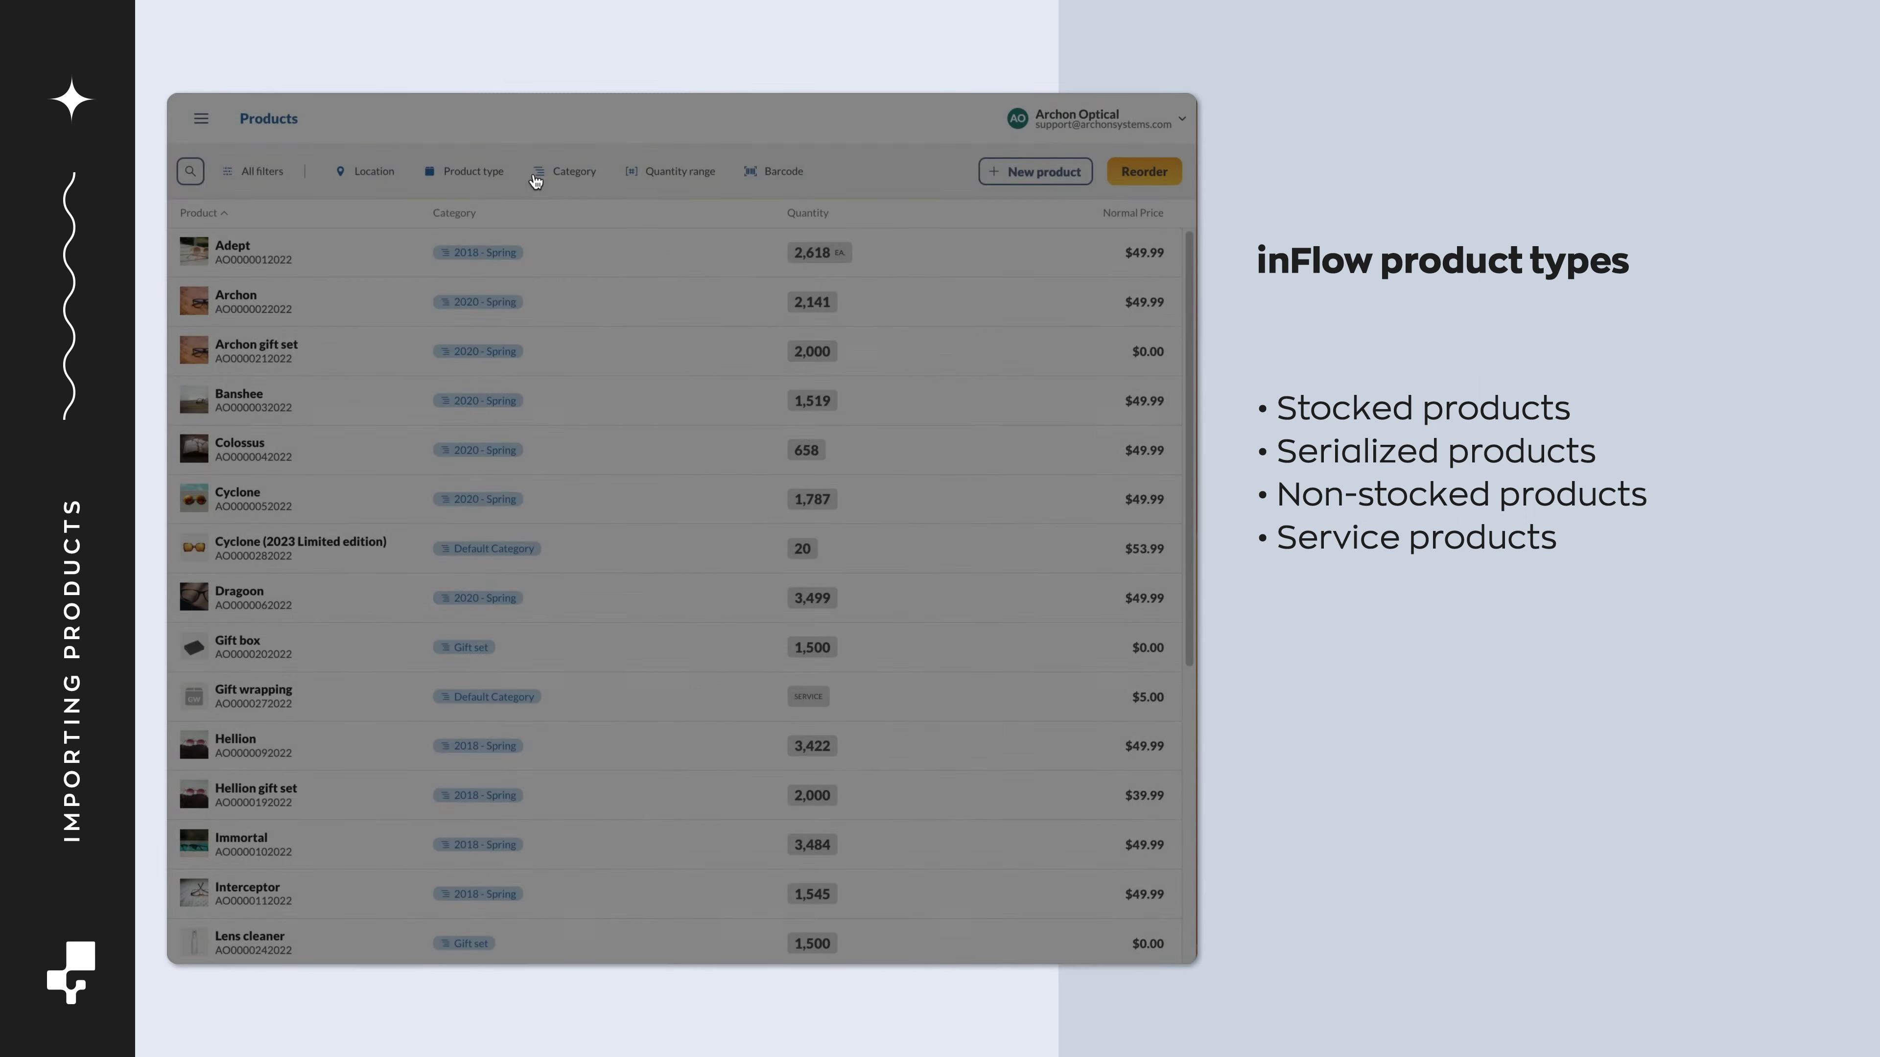
Filter the product list by the Stocked Product type.
click(466, 171)
click(538, 238)
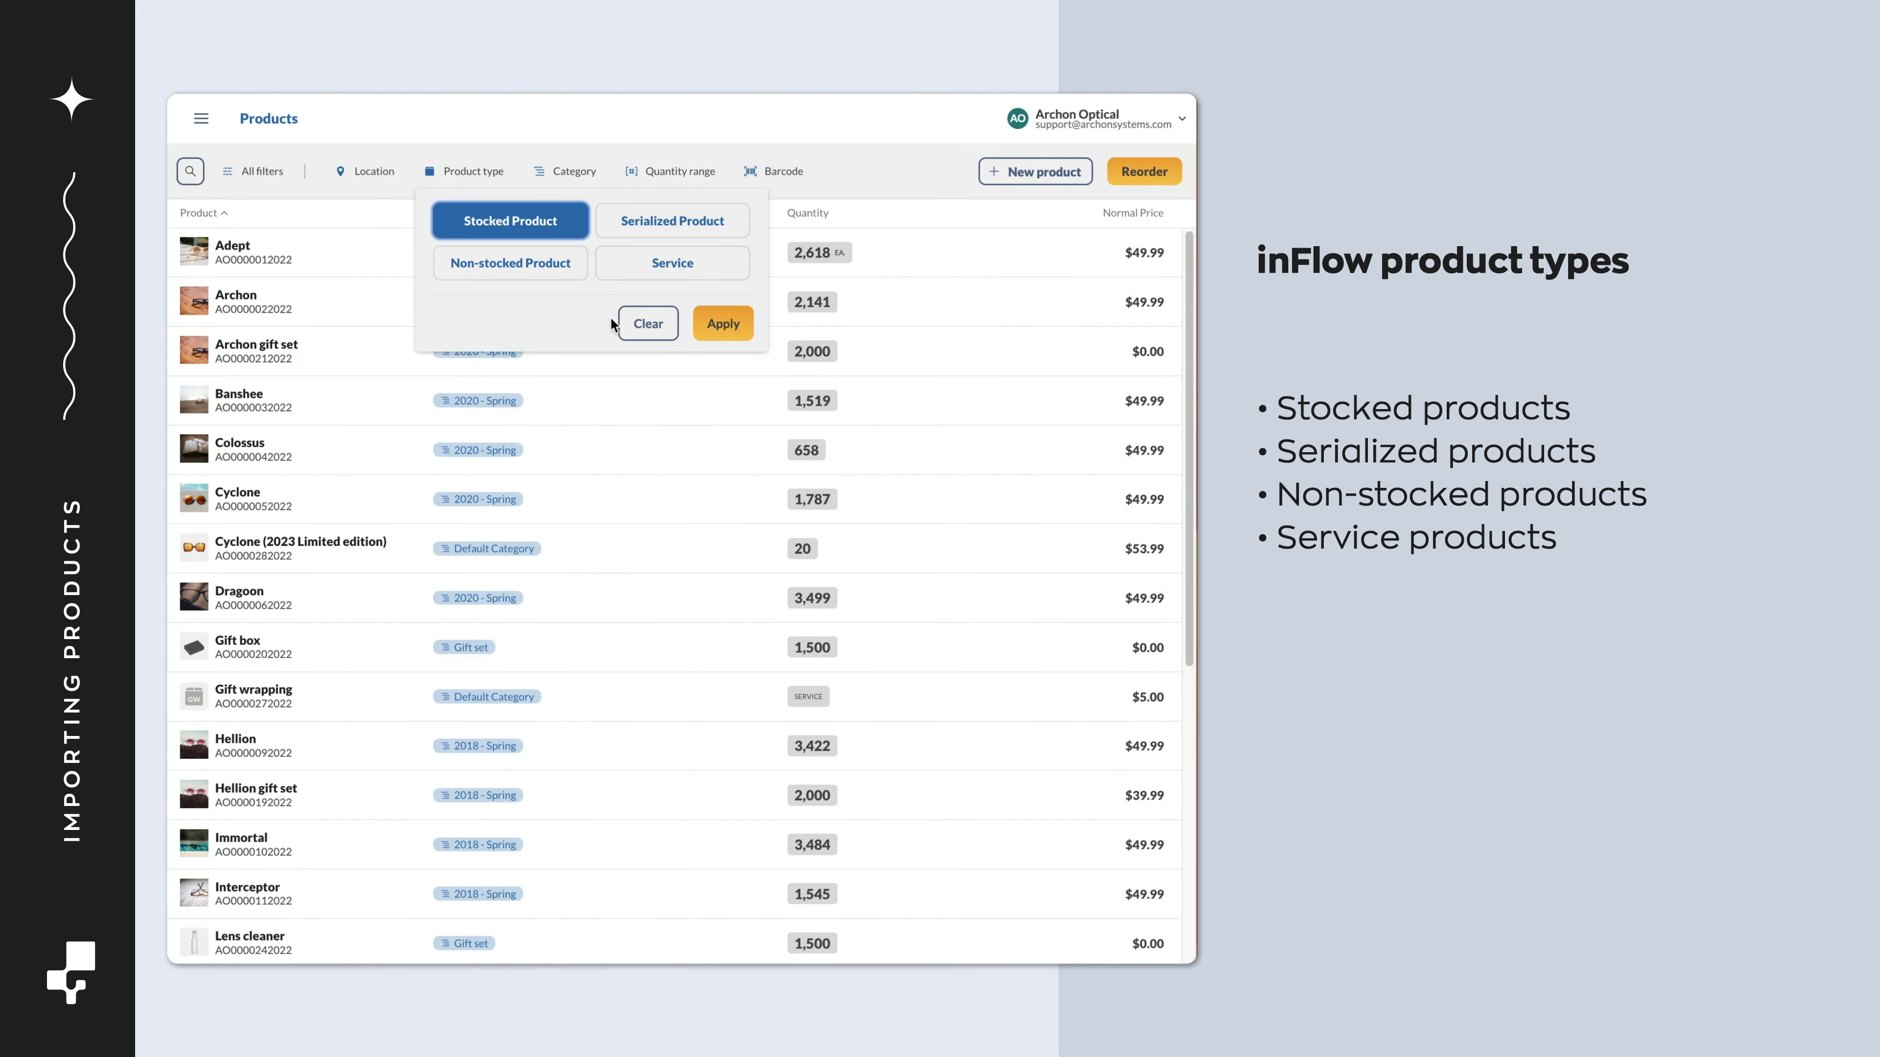
click(723, 324)
Filter the product list by the Serialized Product type and open Cyclone (2023 Limited edition).
click(466, 171)
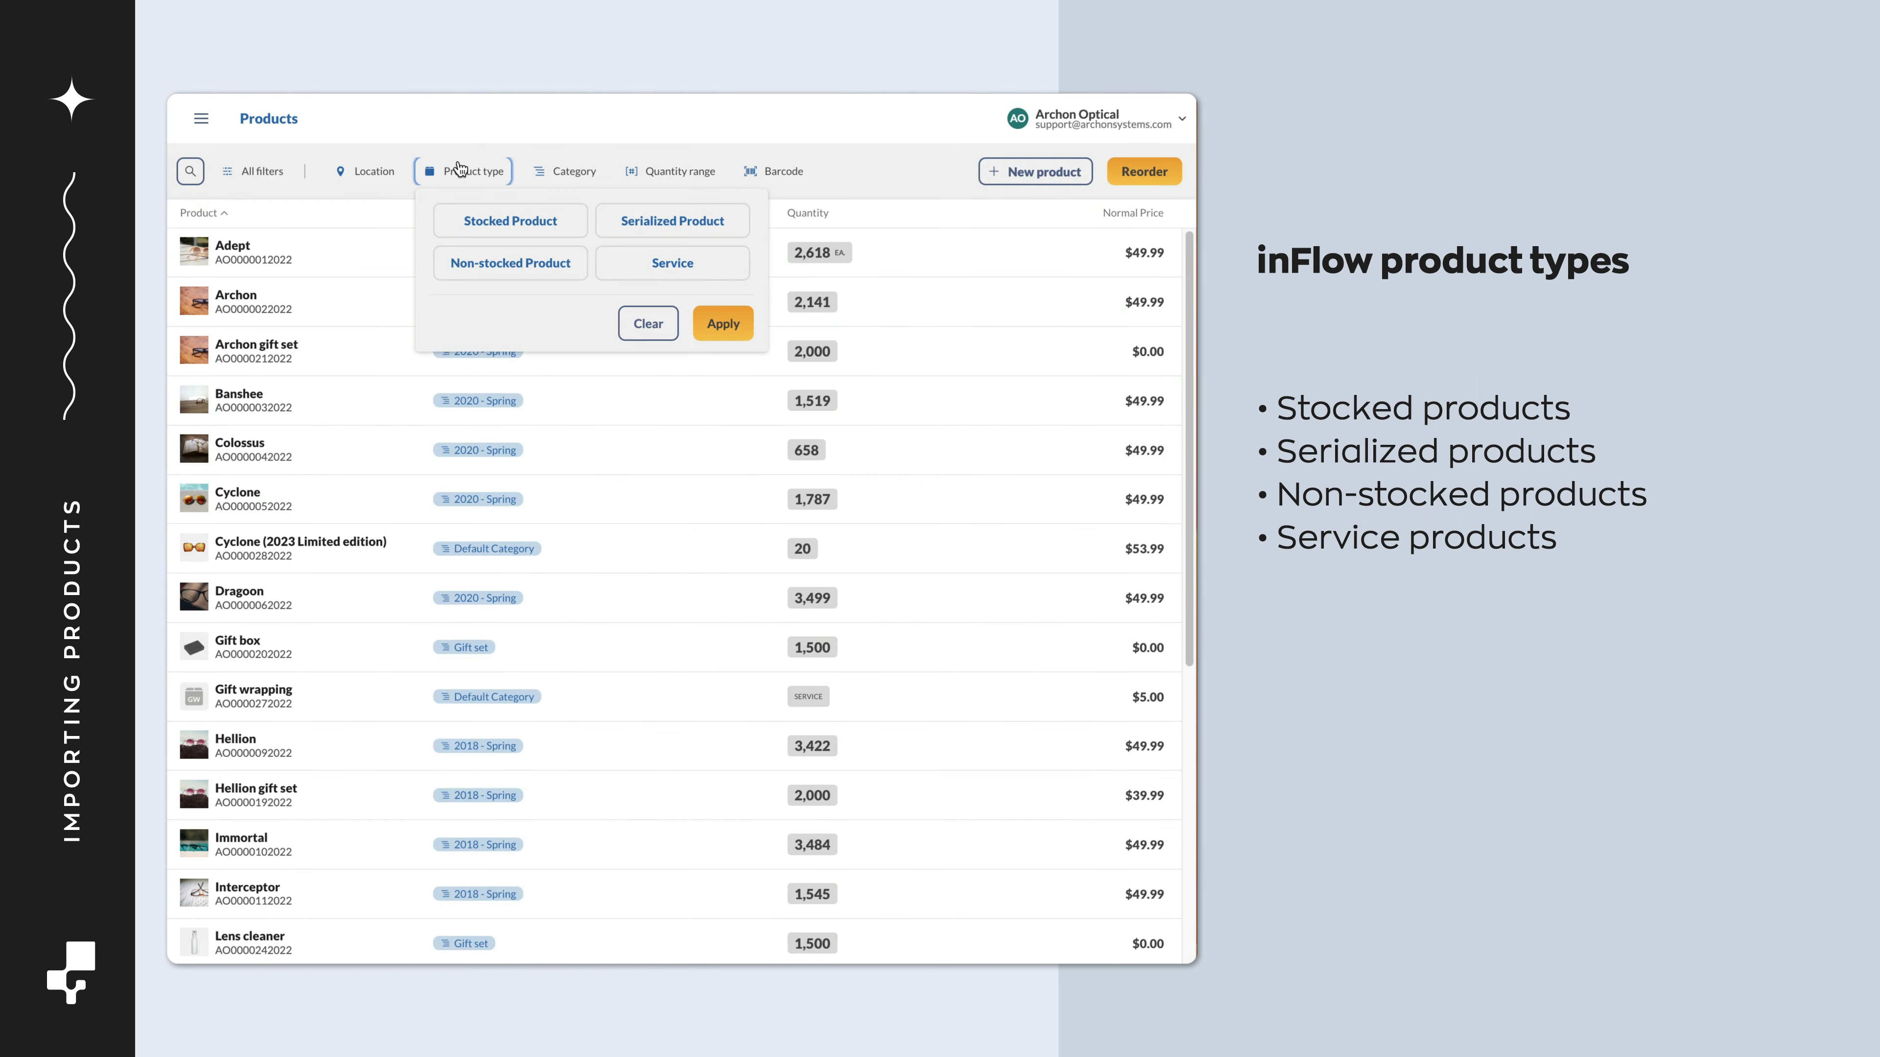
click(626, 229)
click(717, 329)
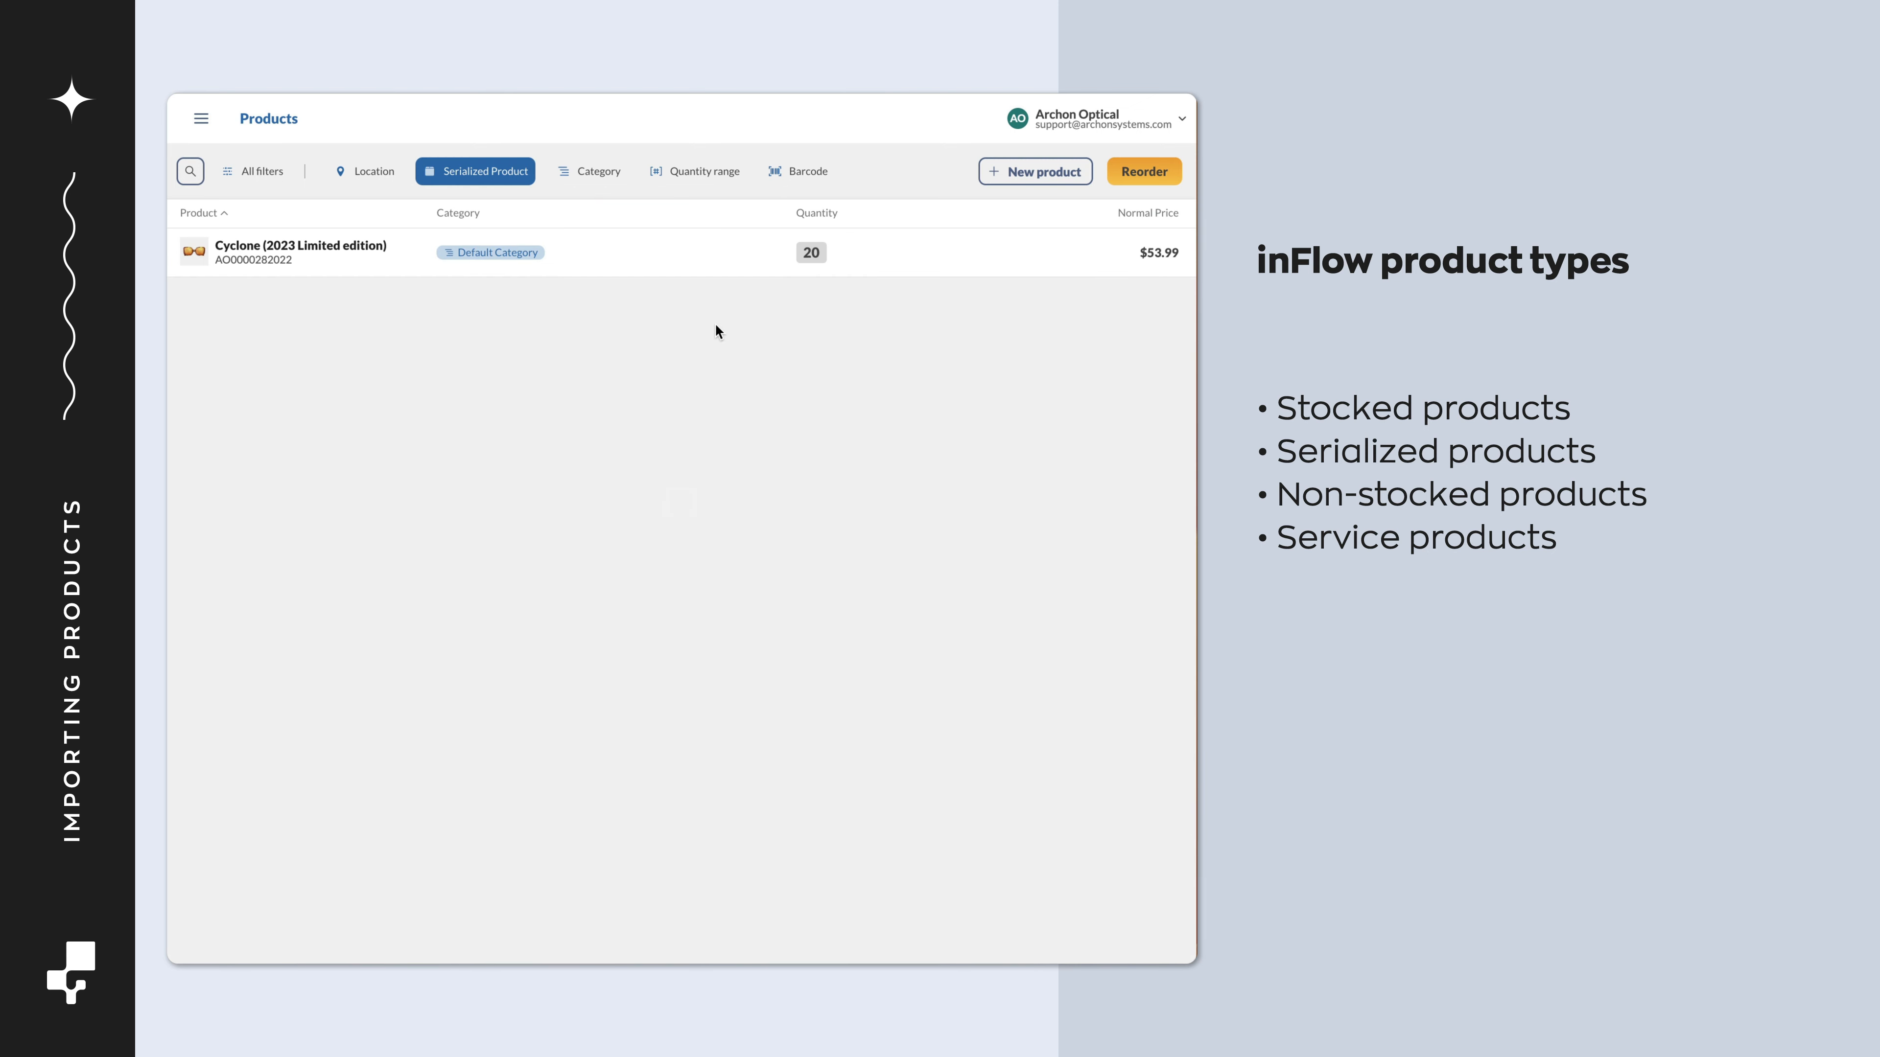
click(399, 256)
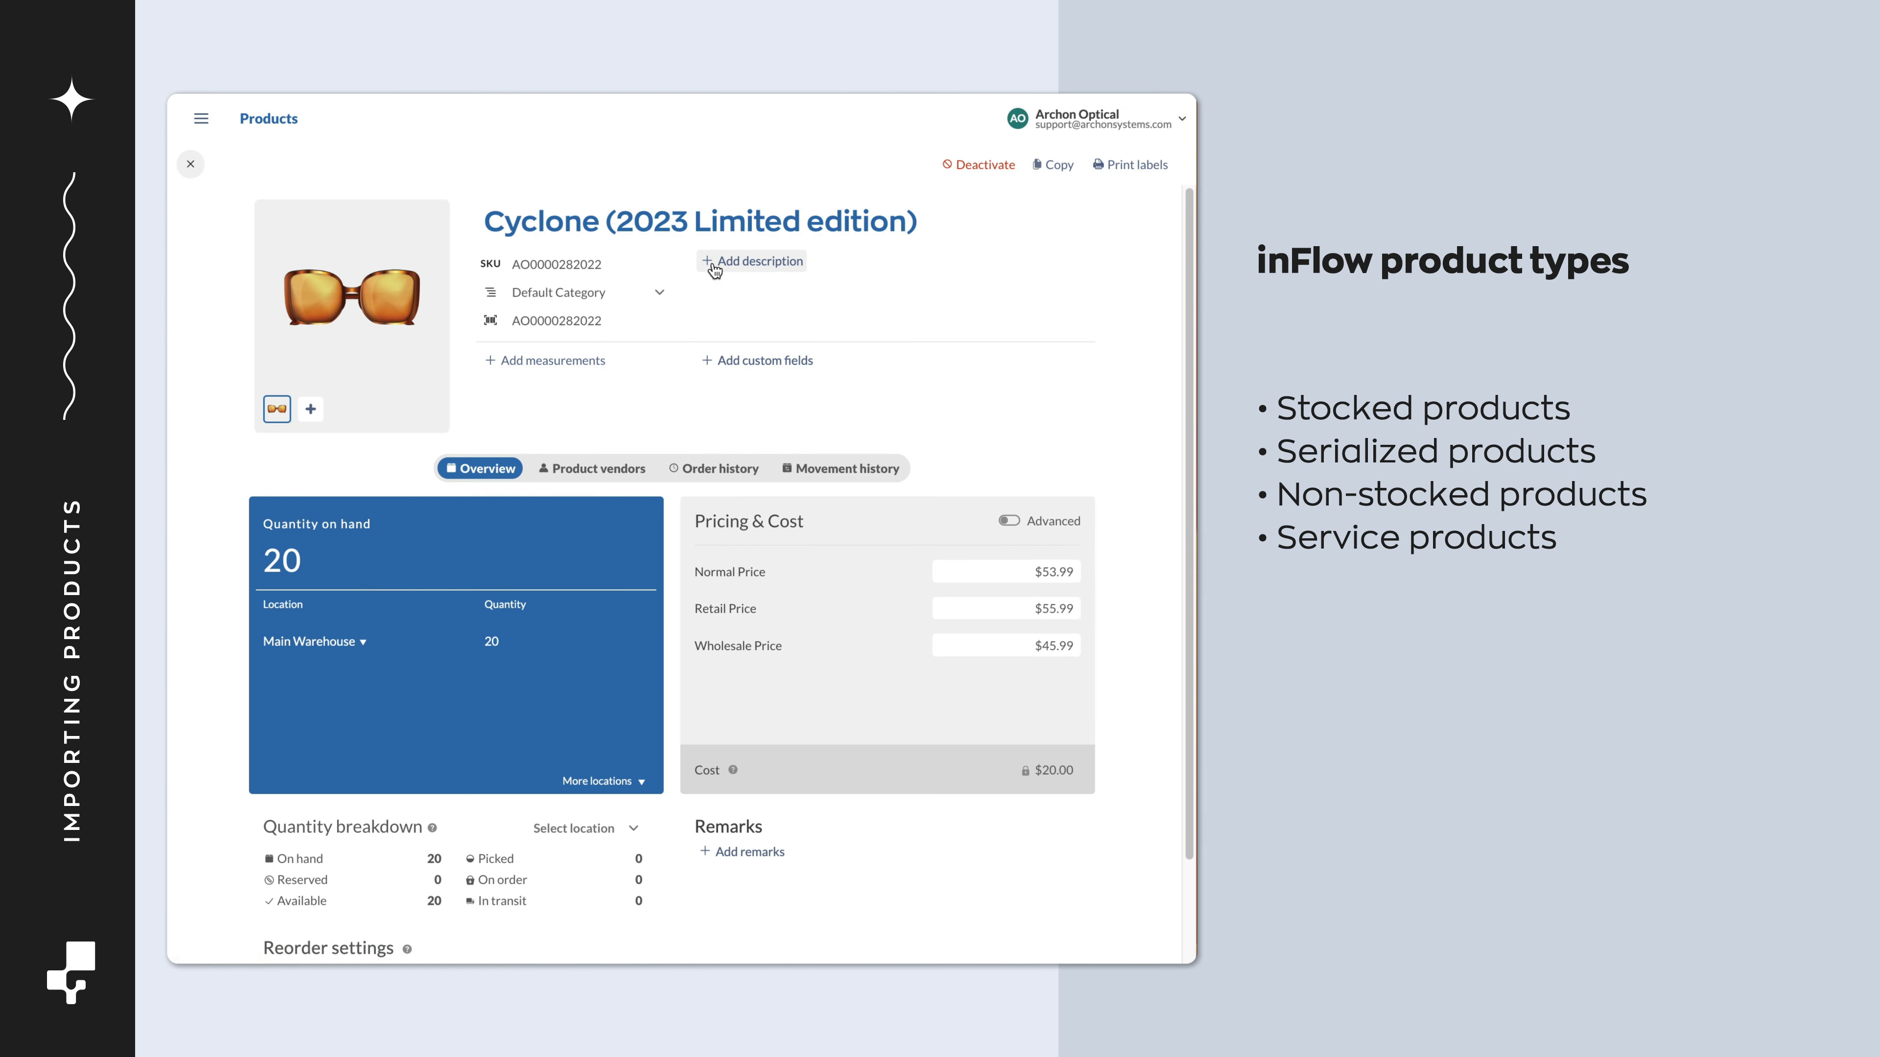
Expand the product's Main Warehouse stock and look through its list of serials.
click(360, 641)
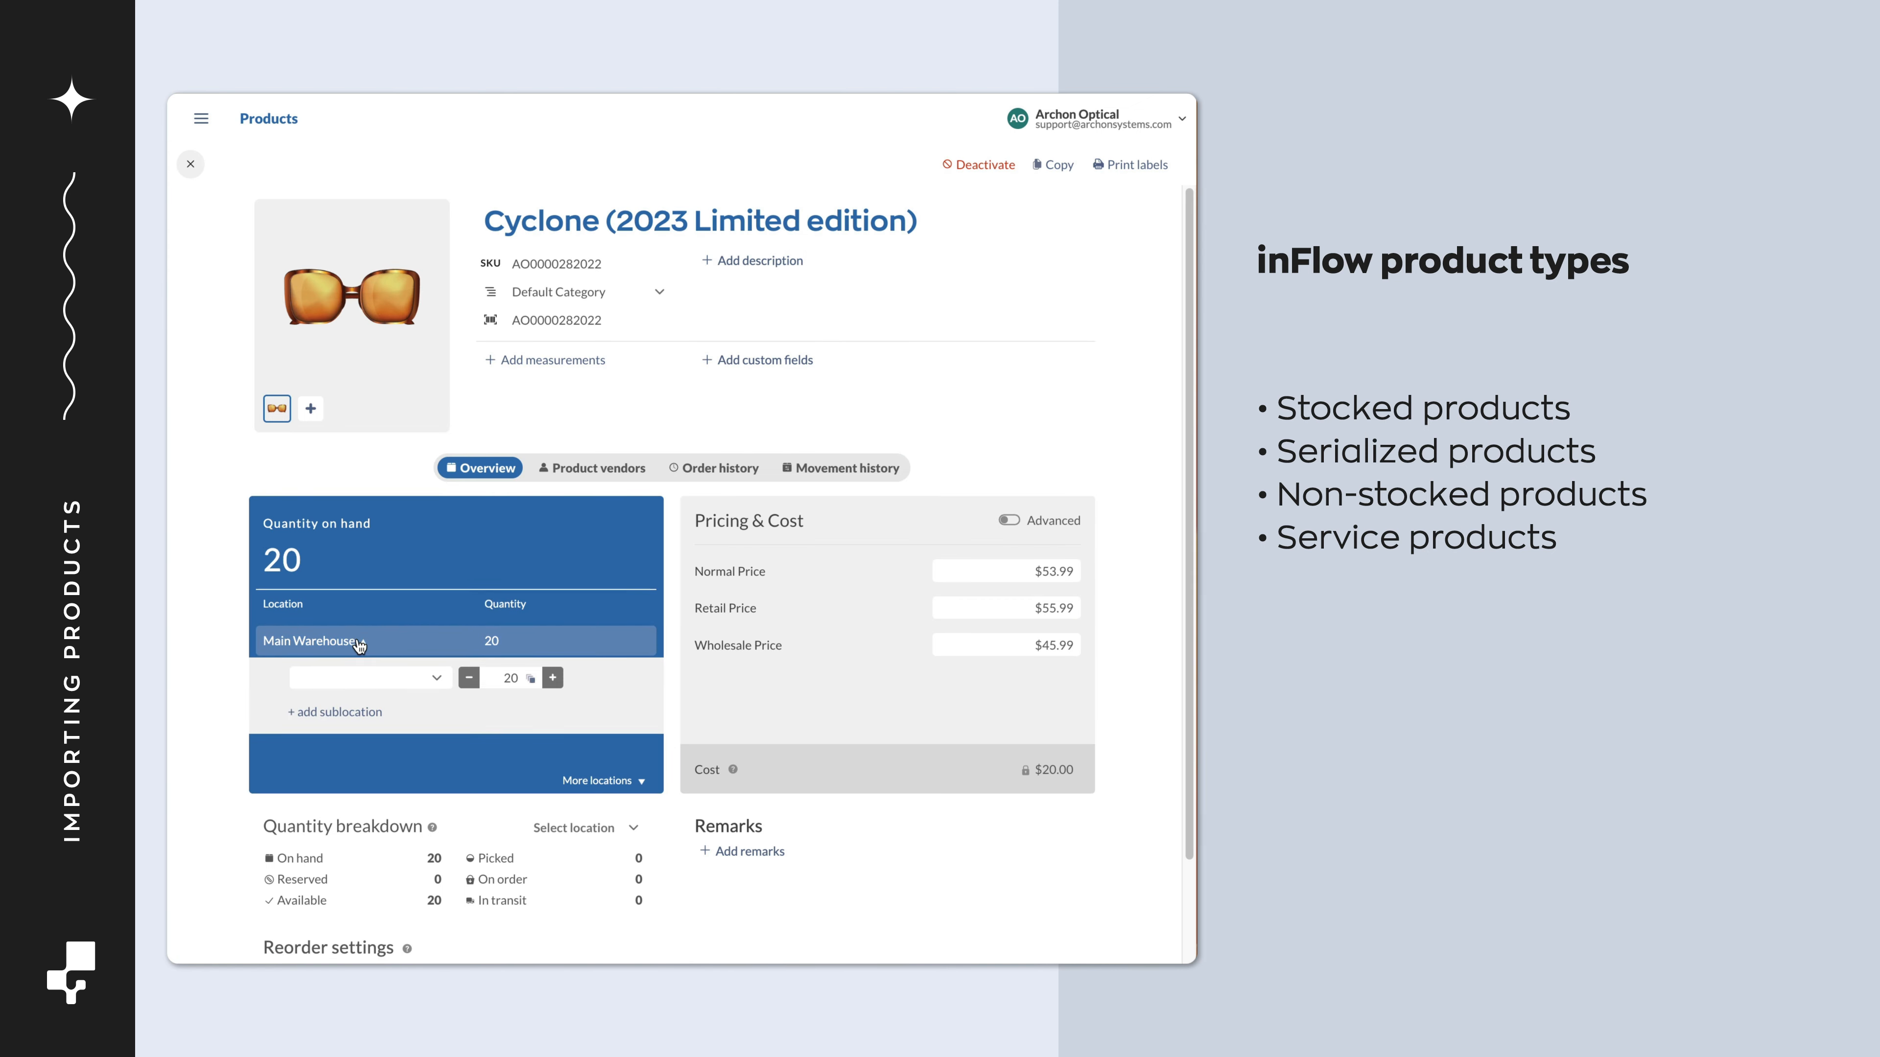
click(531, 668)
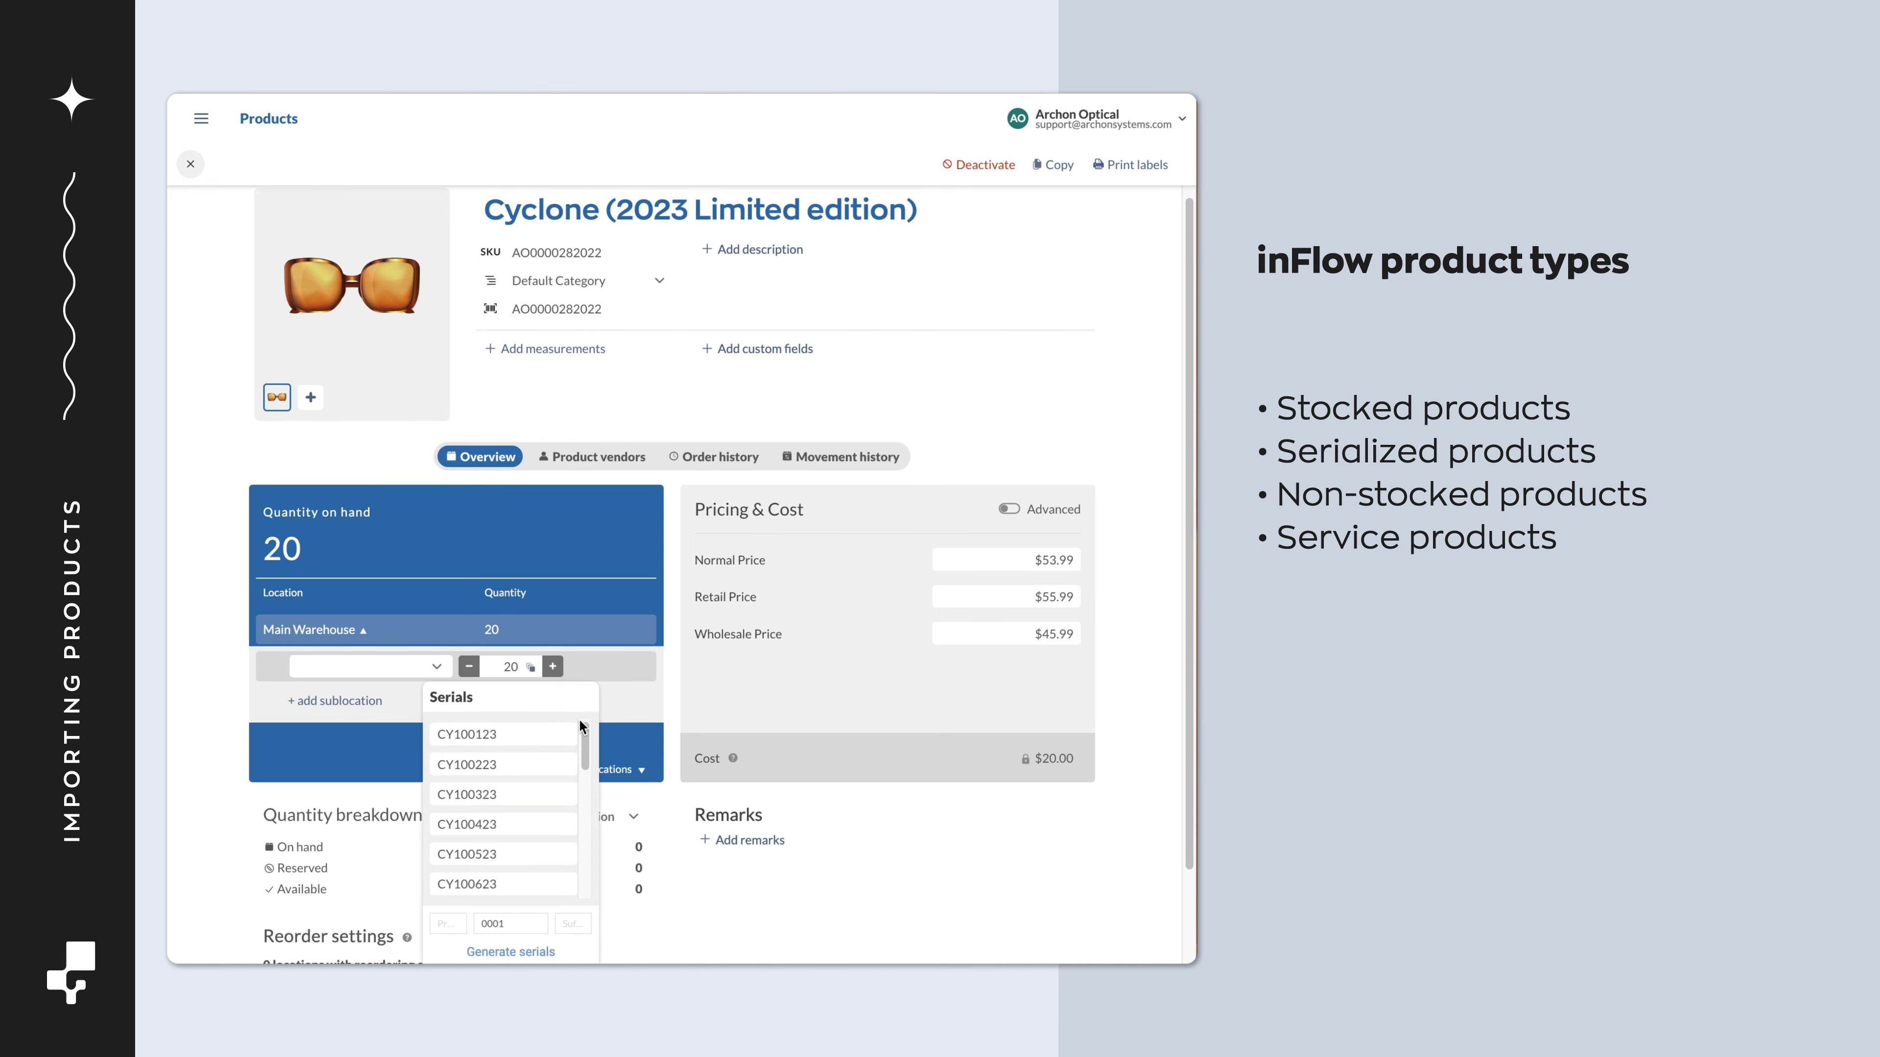
drag(581, 726, 583, 860)
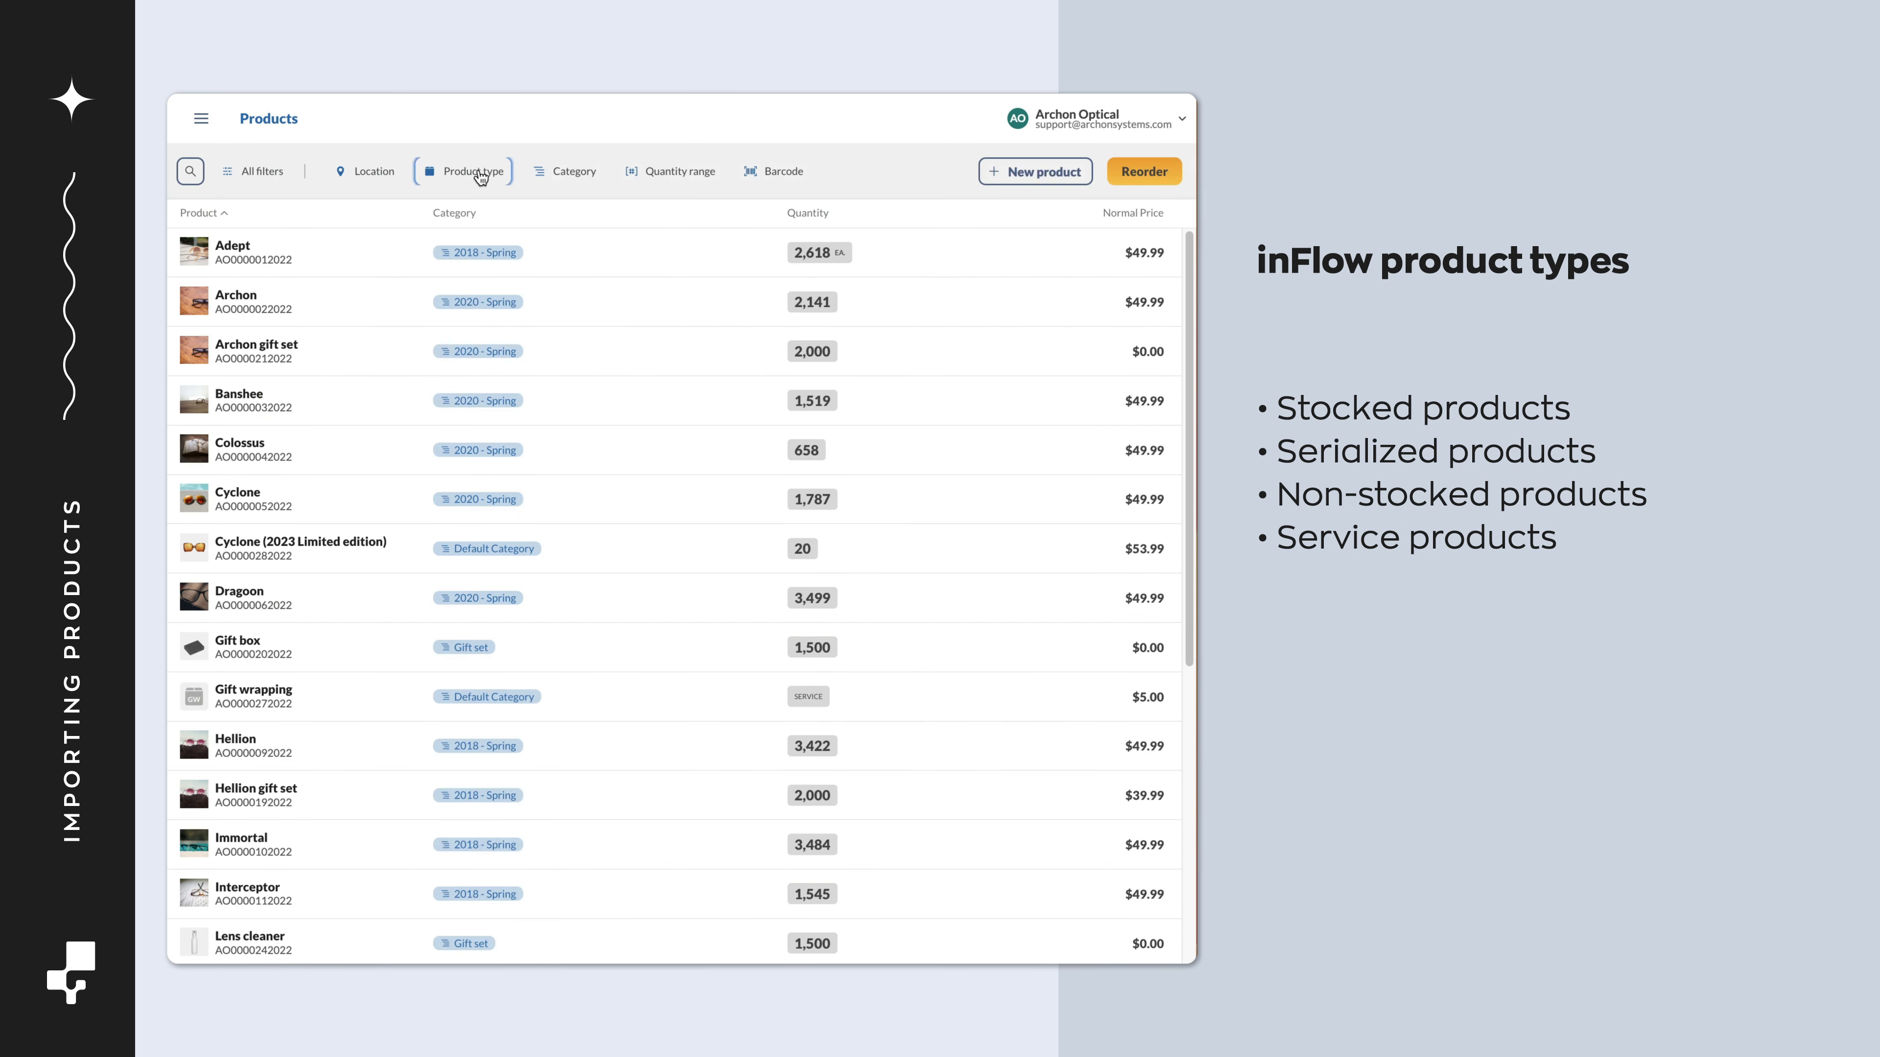
Filter the product list by the Non-stocked Product type and open Packing peanuts.
click(471, 175)
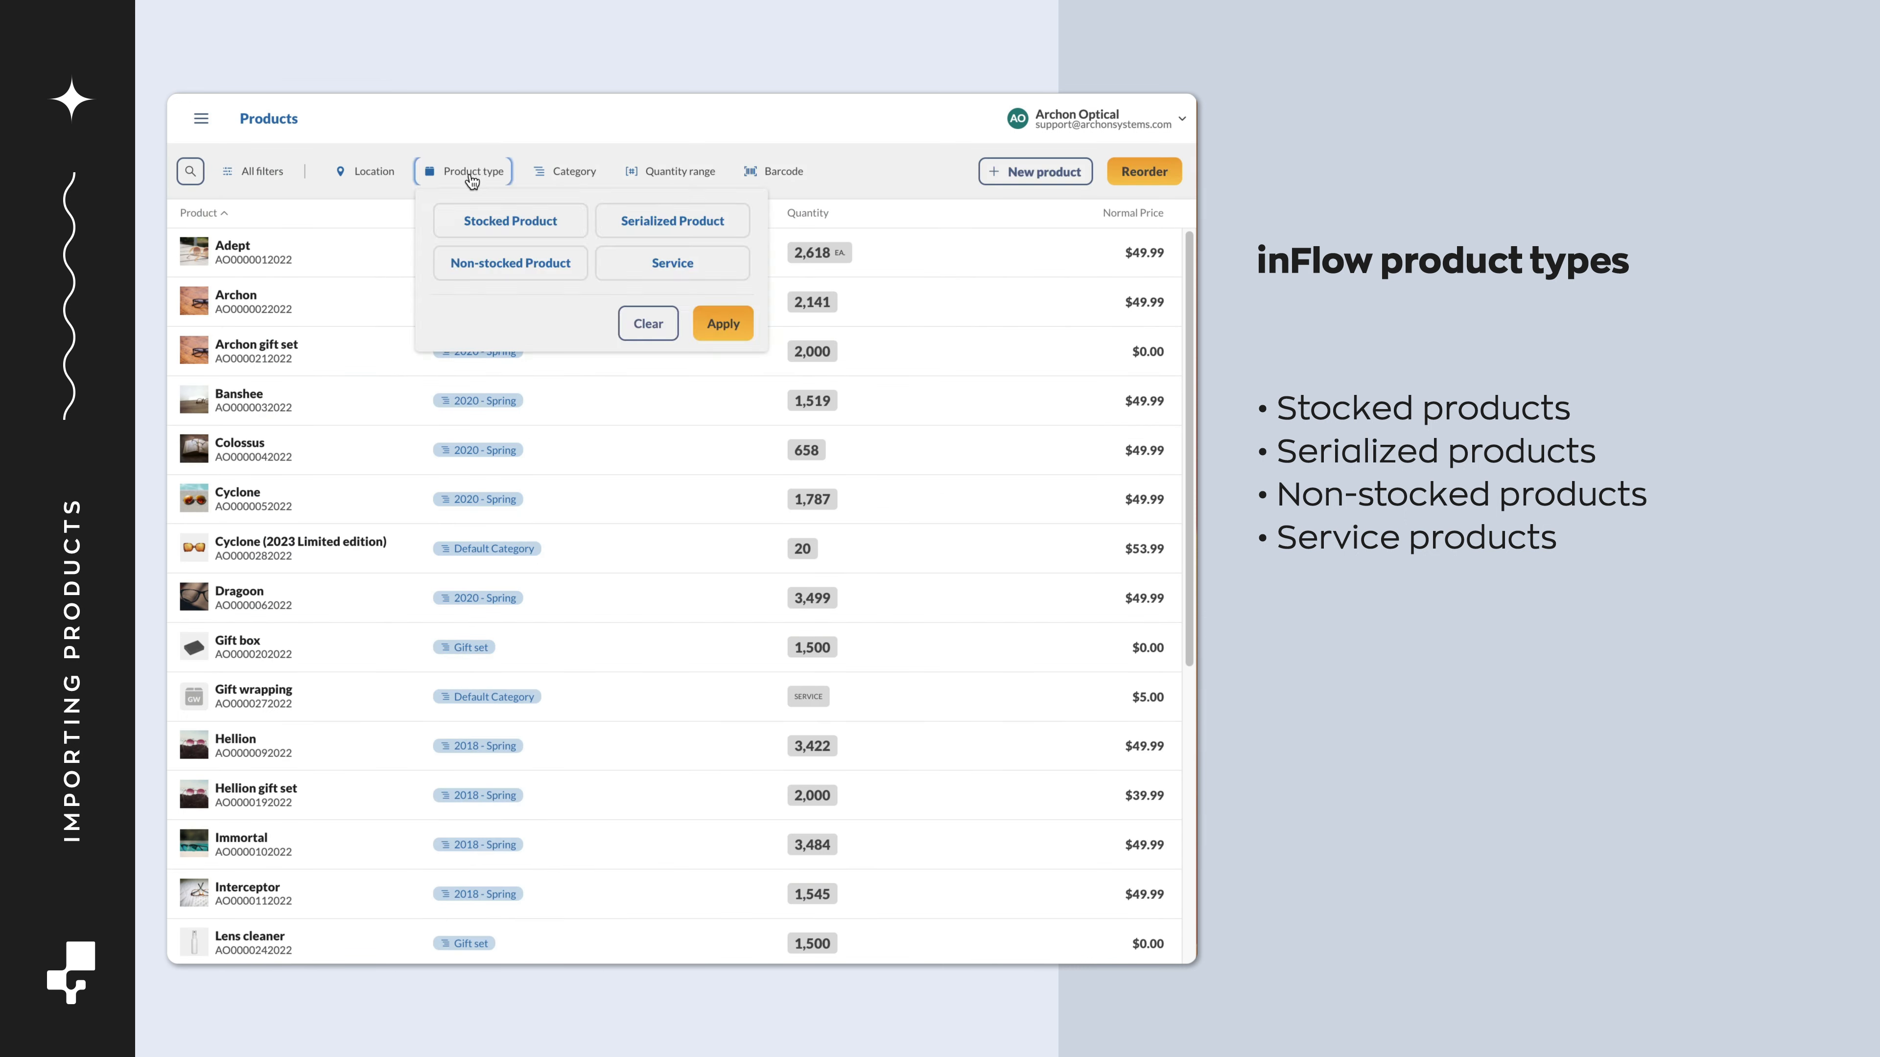
click(485, 261)
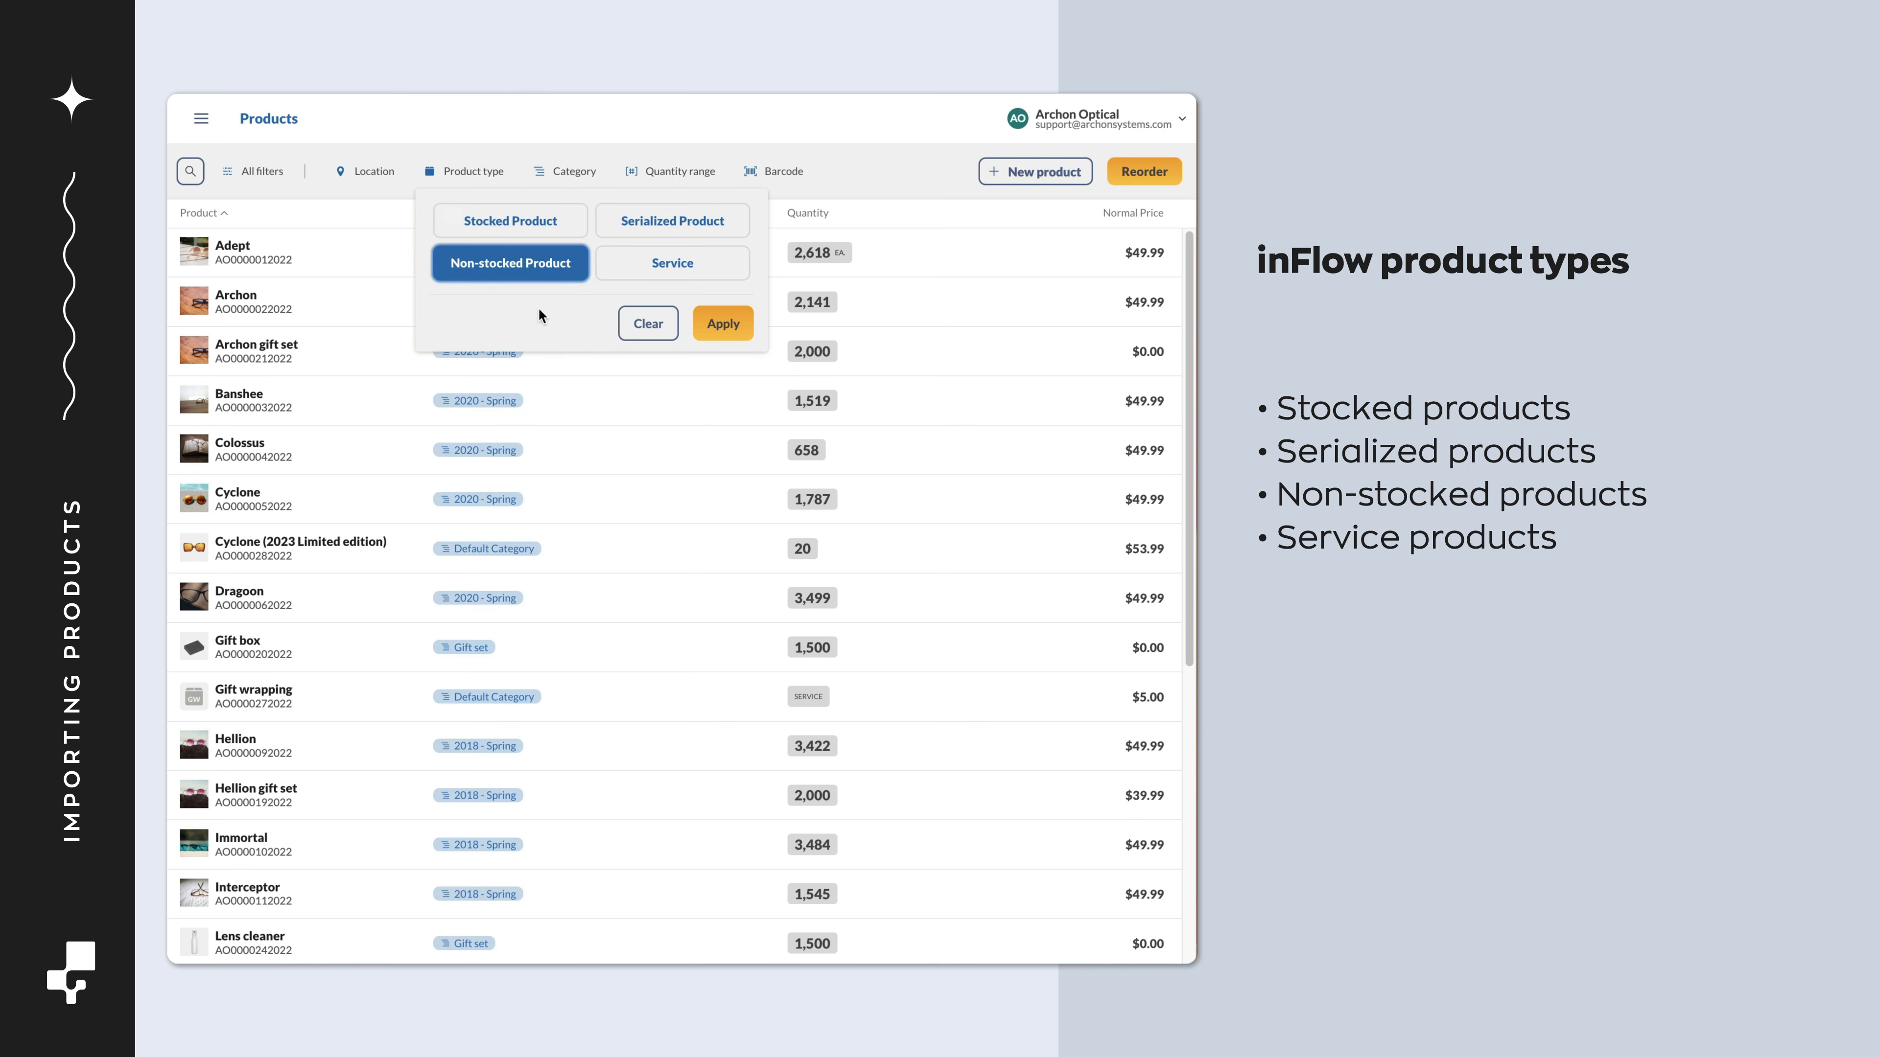
click(723, 323)
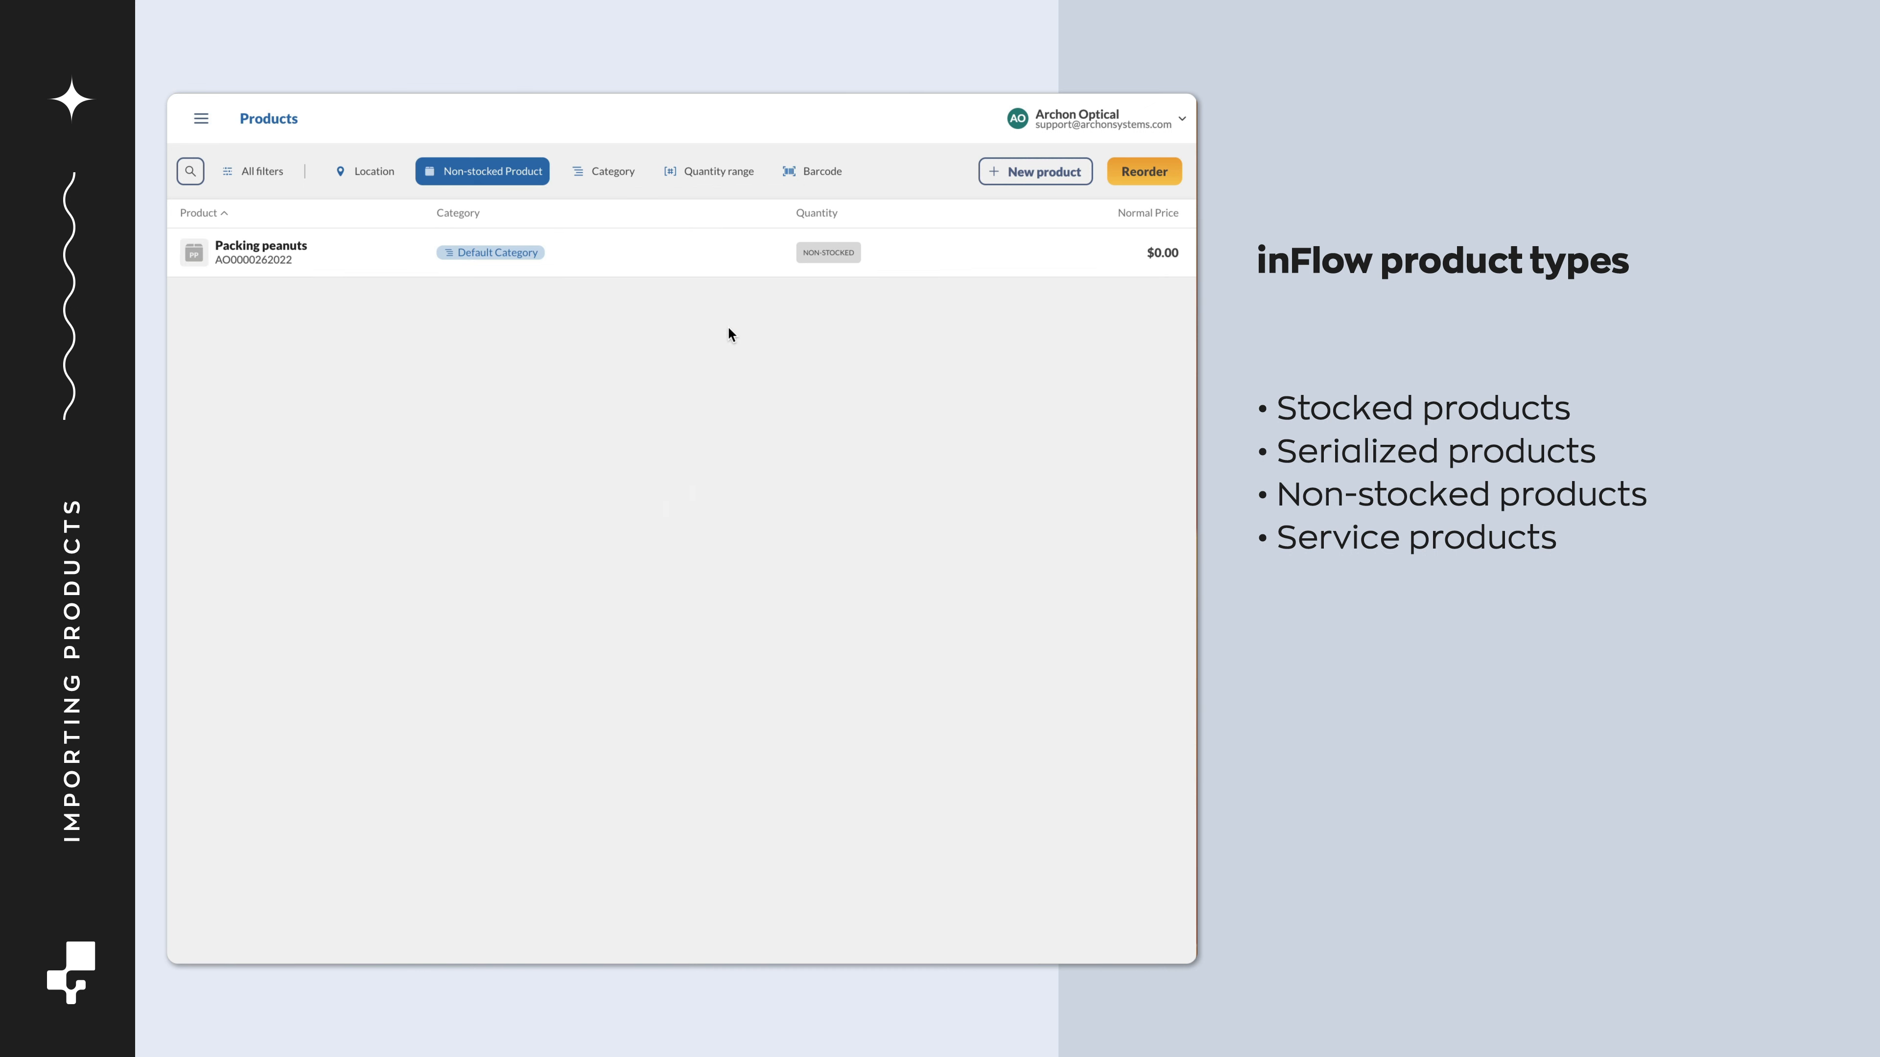
click(708, 270)
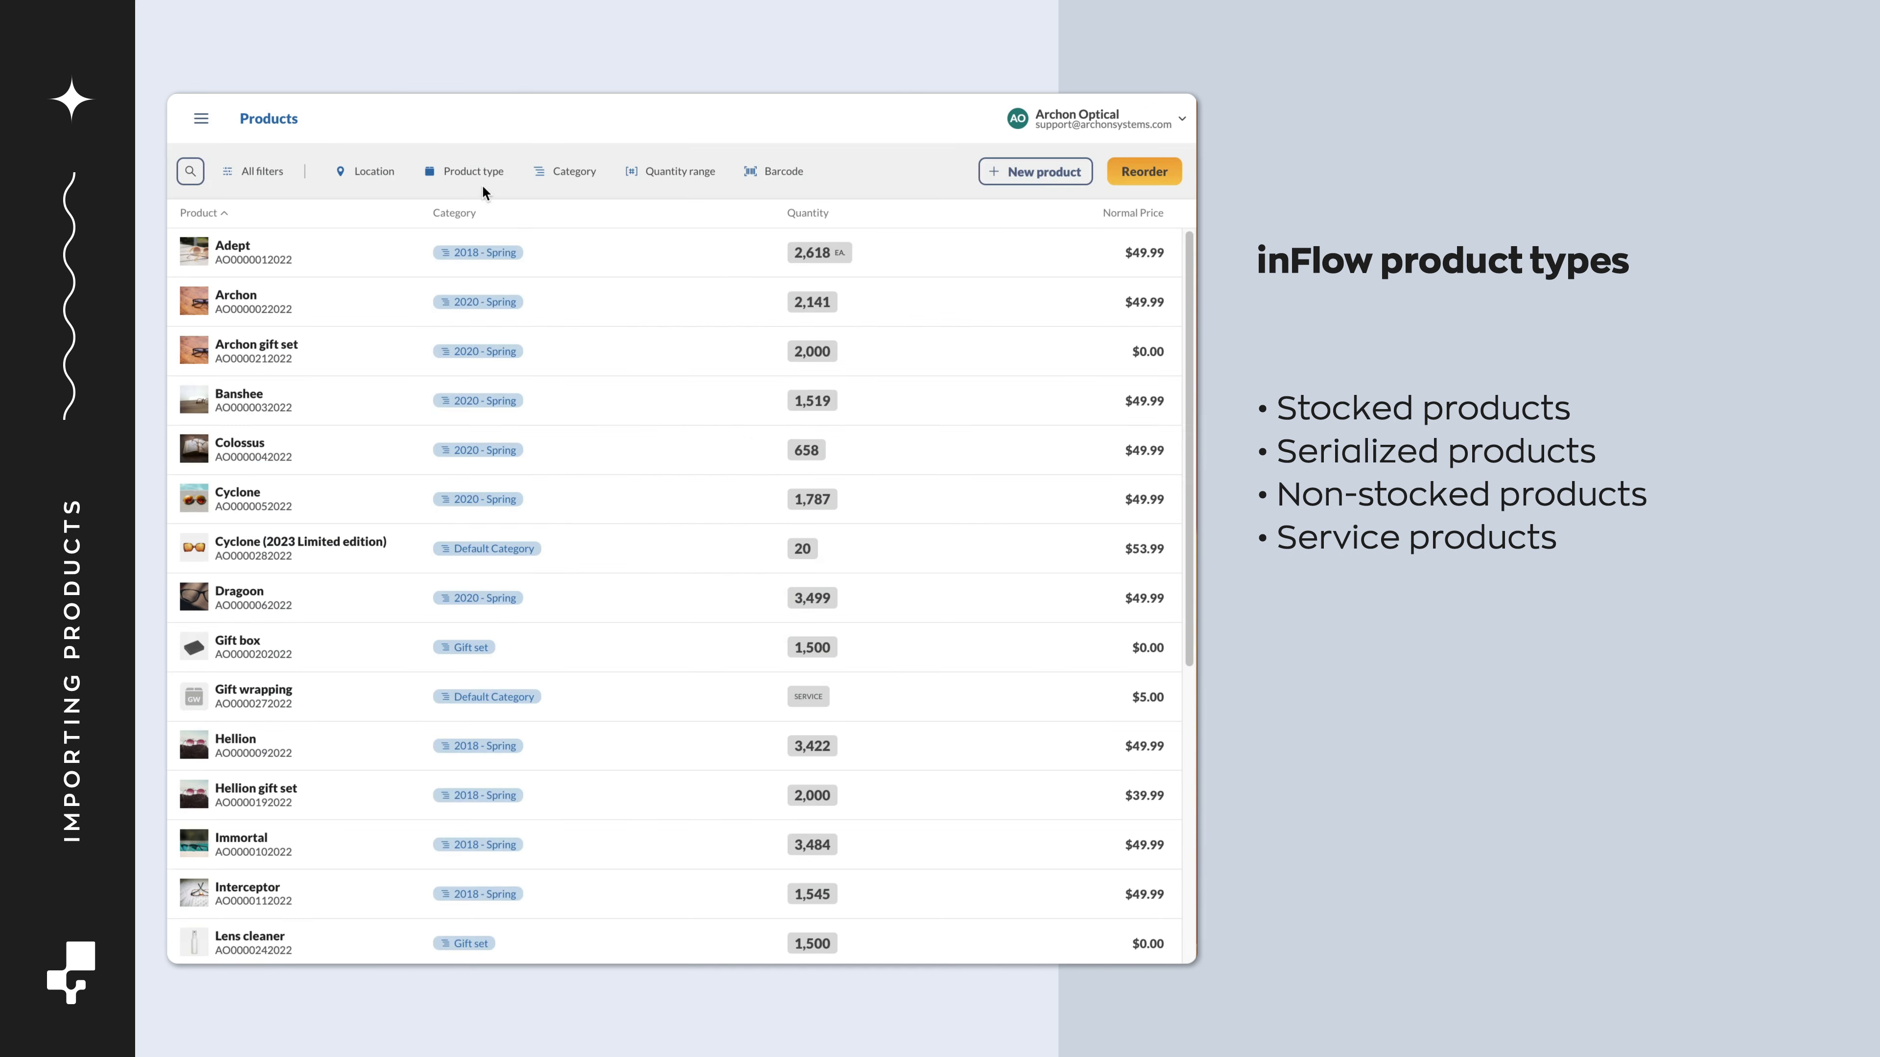
Filter the product list by the Service type and open the first service product listed.
click(477, 177)
click(642, 274)
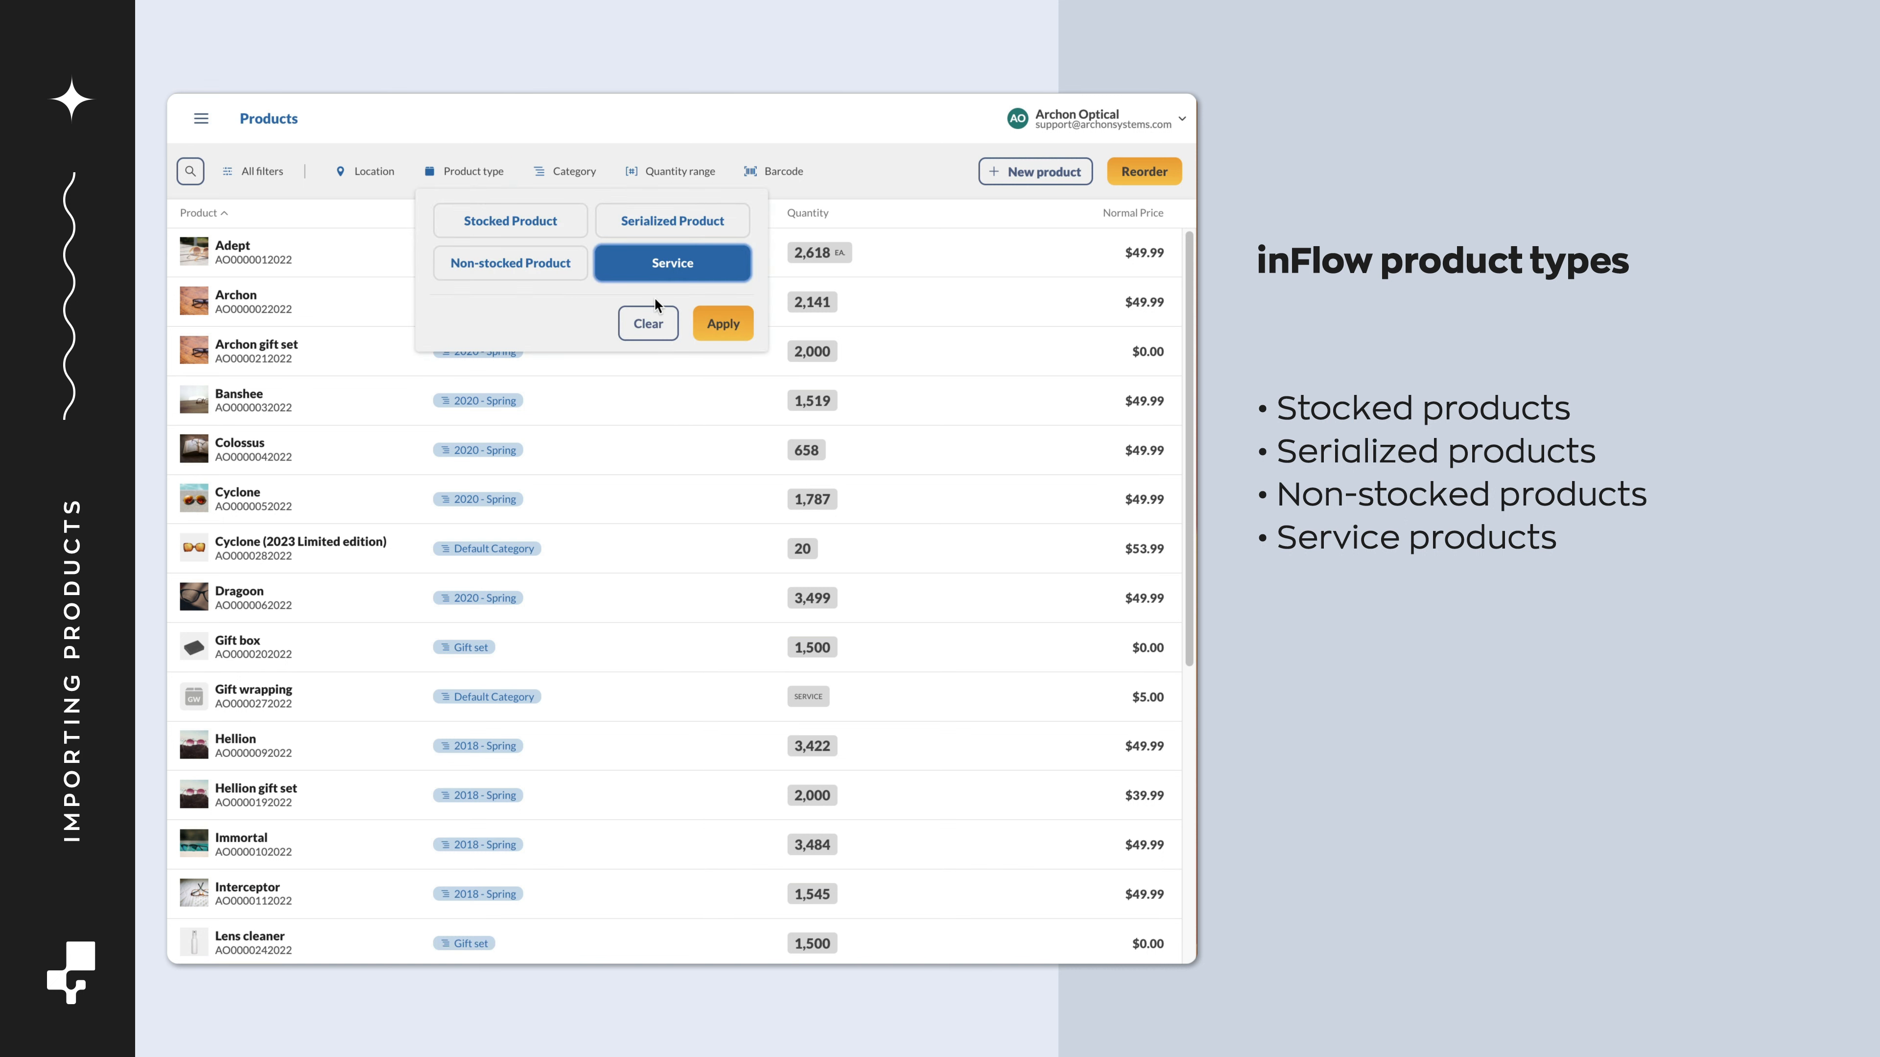
click(703, 324)
click(336, 254)
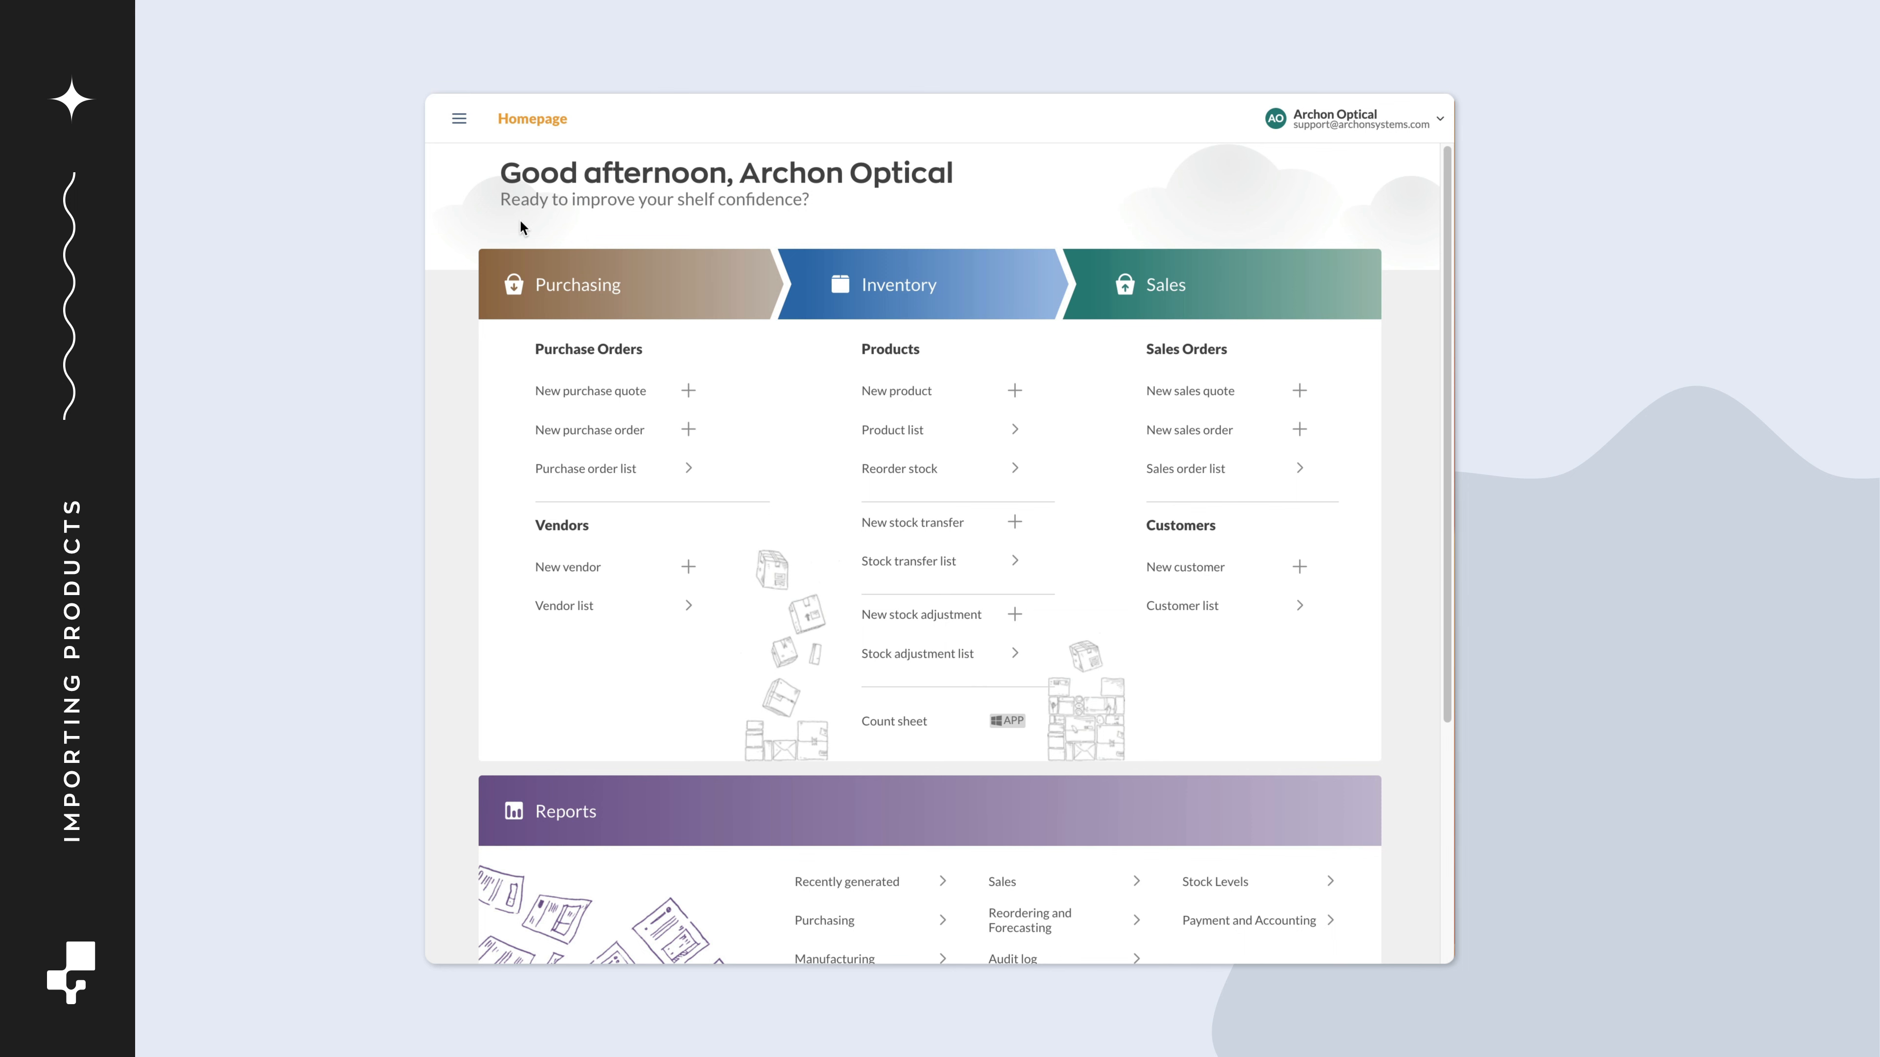
Start a data import from the homepage with Product details as the data type.
click(459, 118)
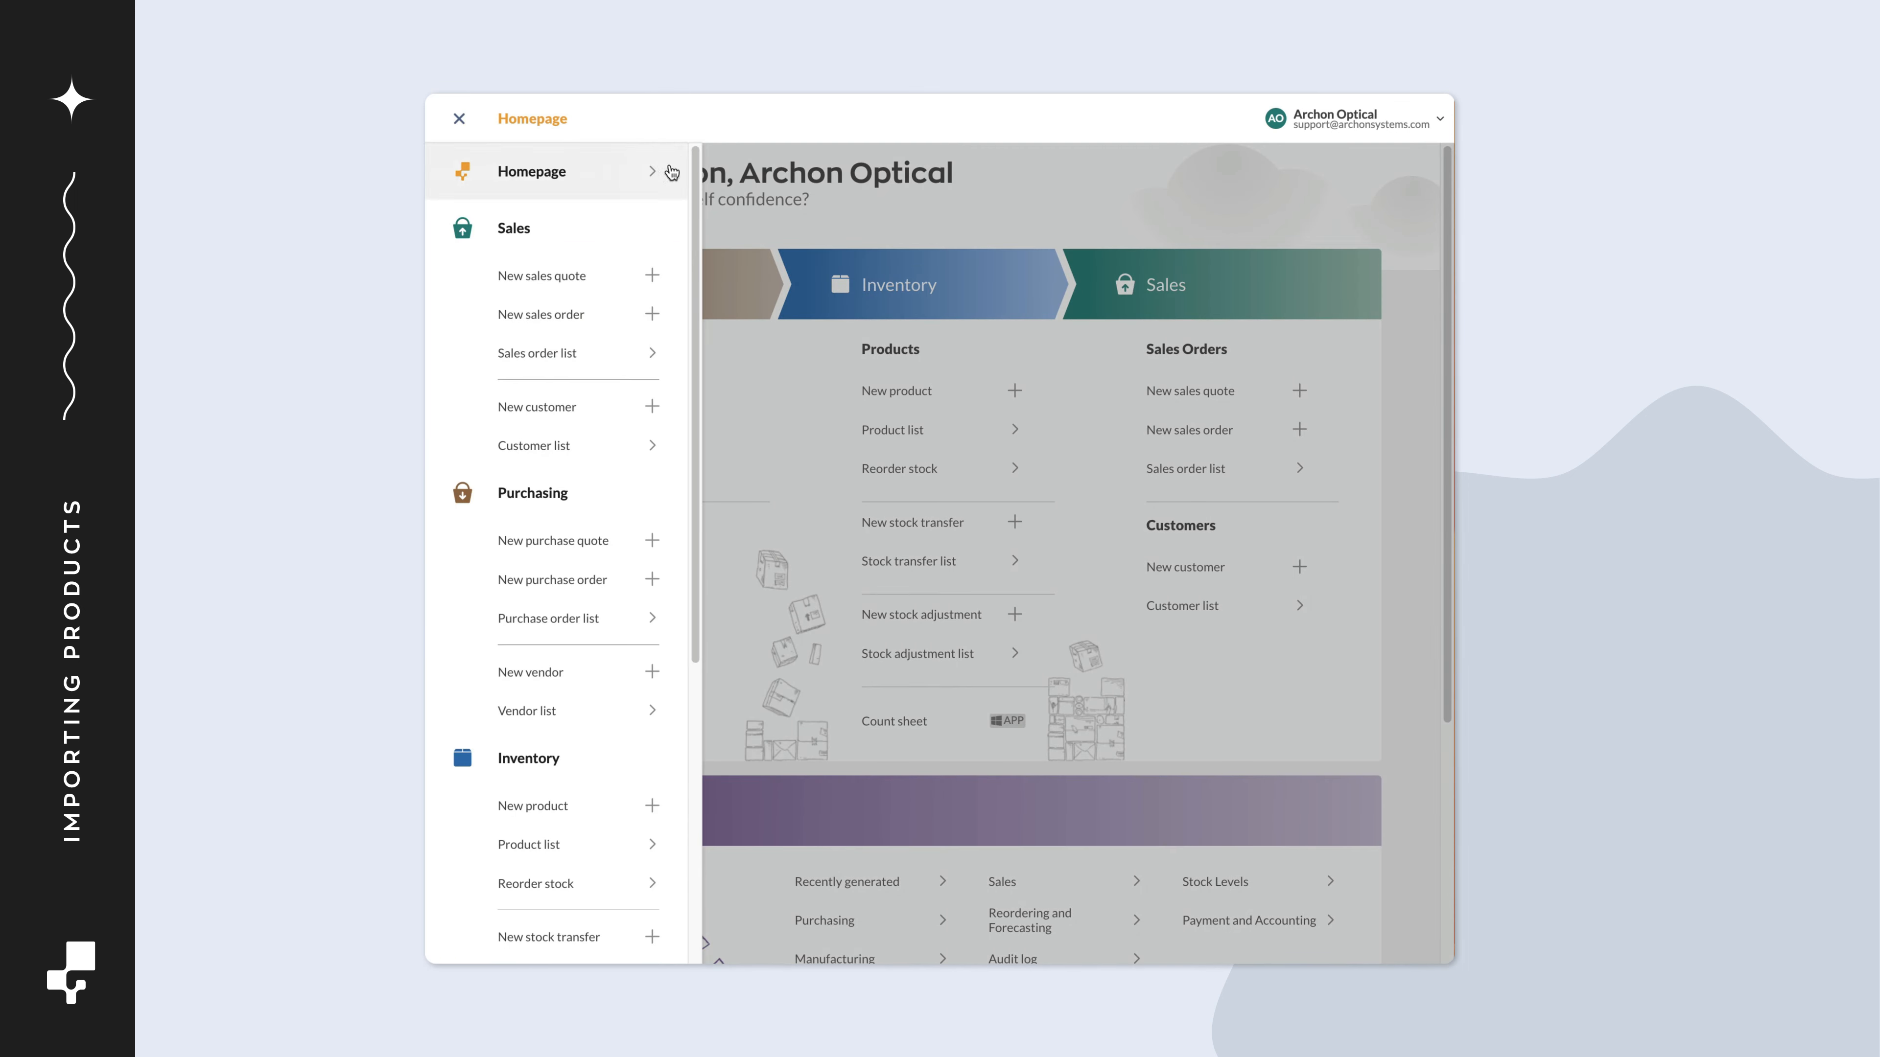
scroll(696, 412, down, 5)
scroll(696, 413, down, 3)
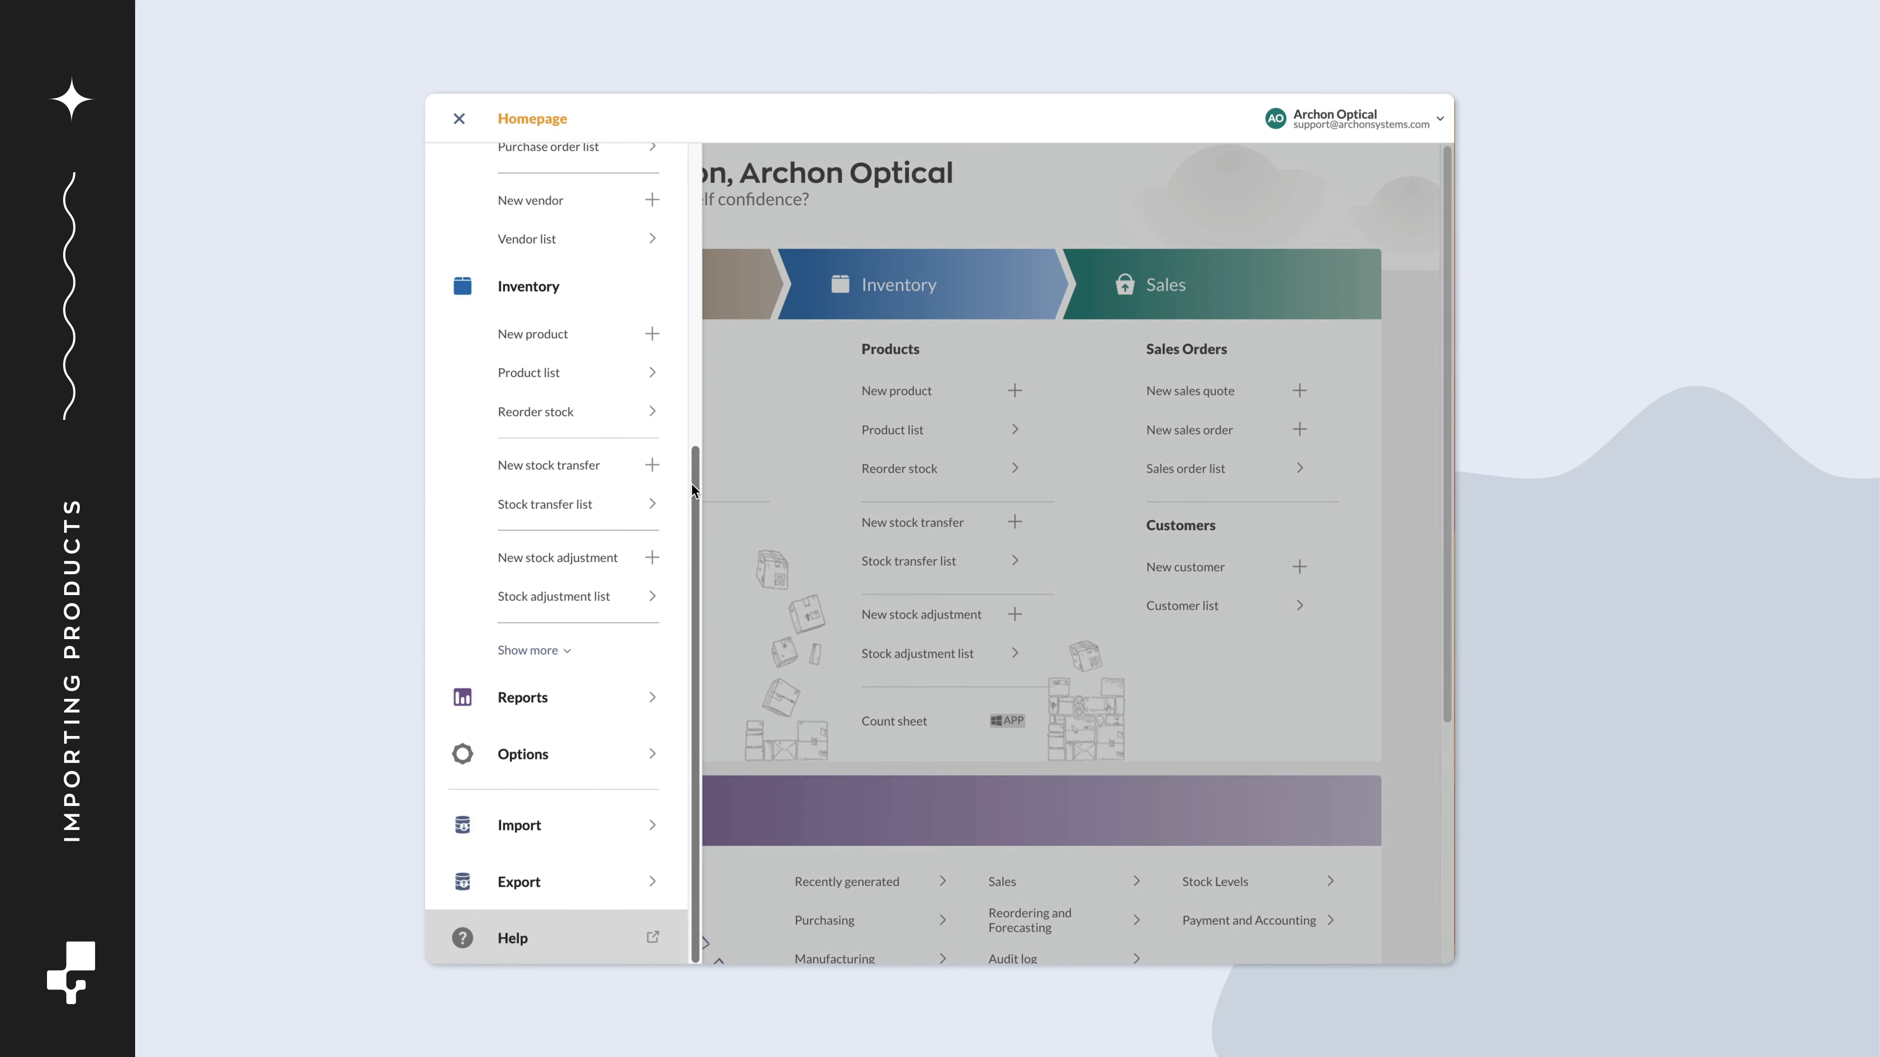
click(609, 825)
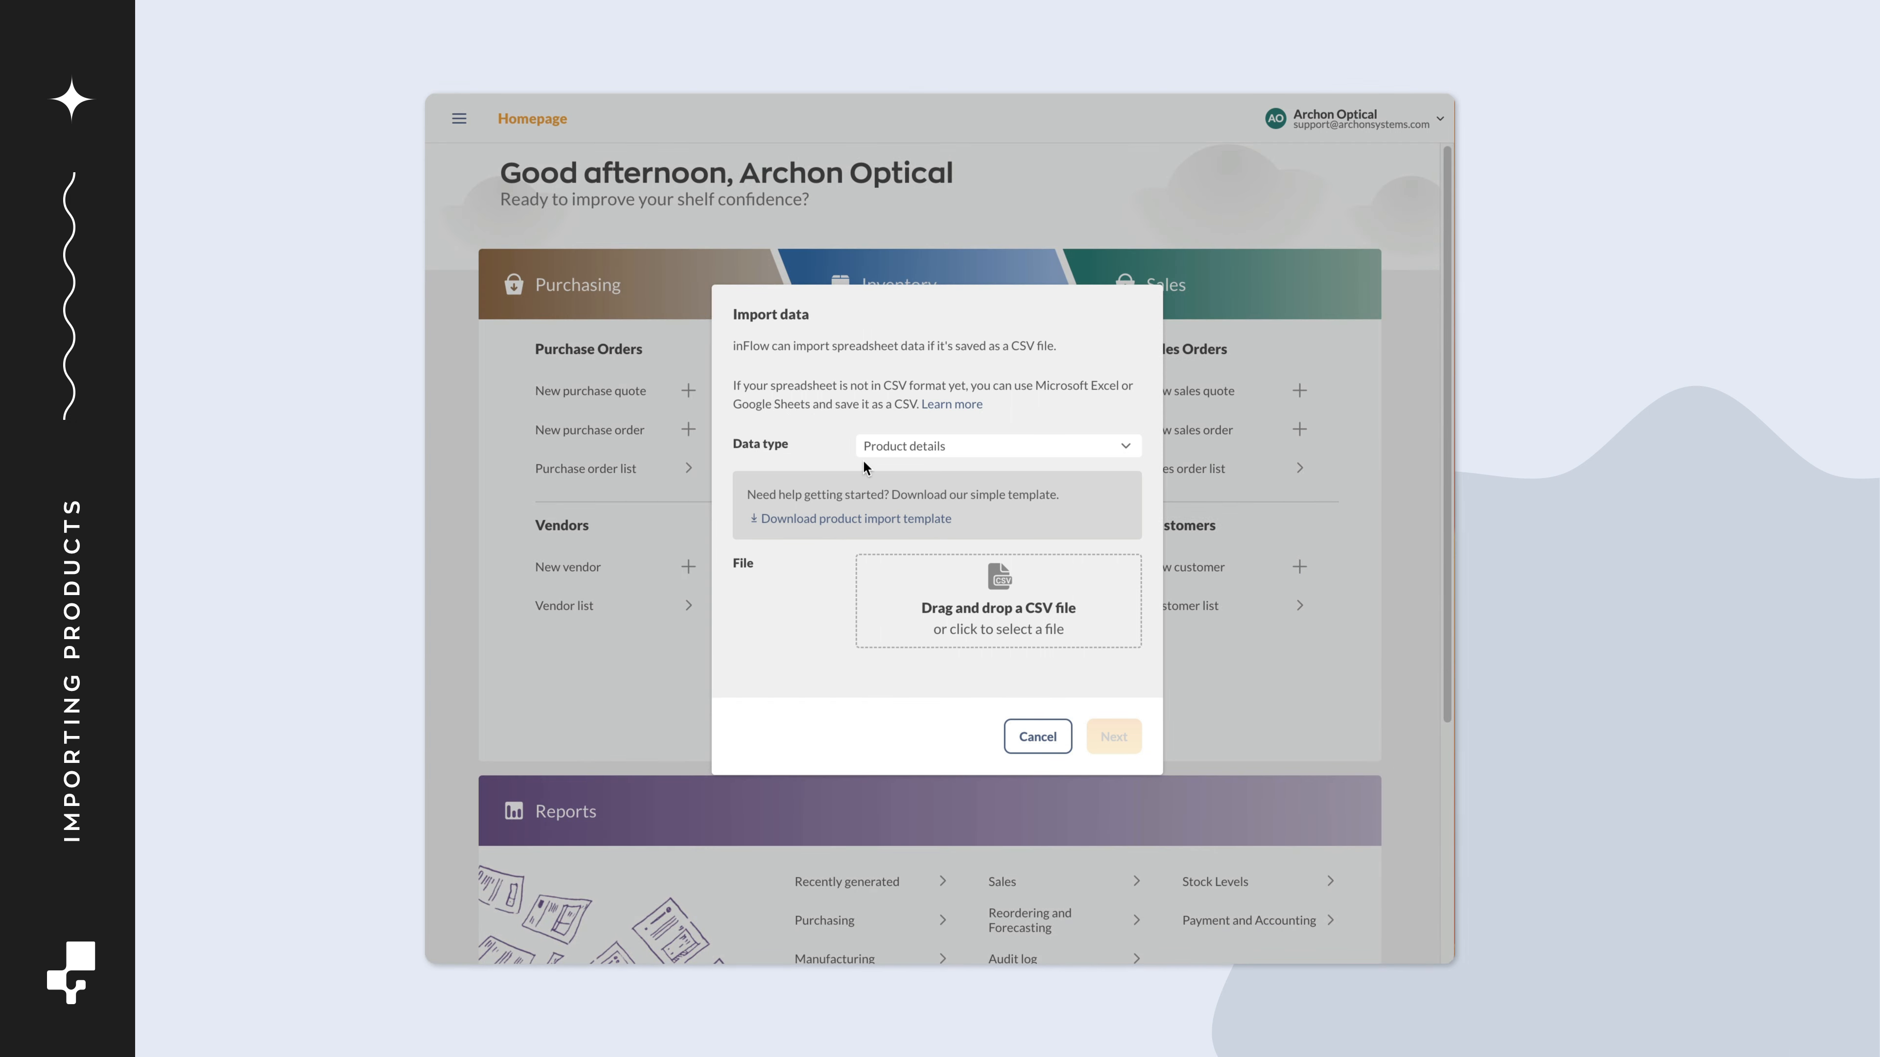
click(957, 450)
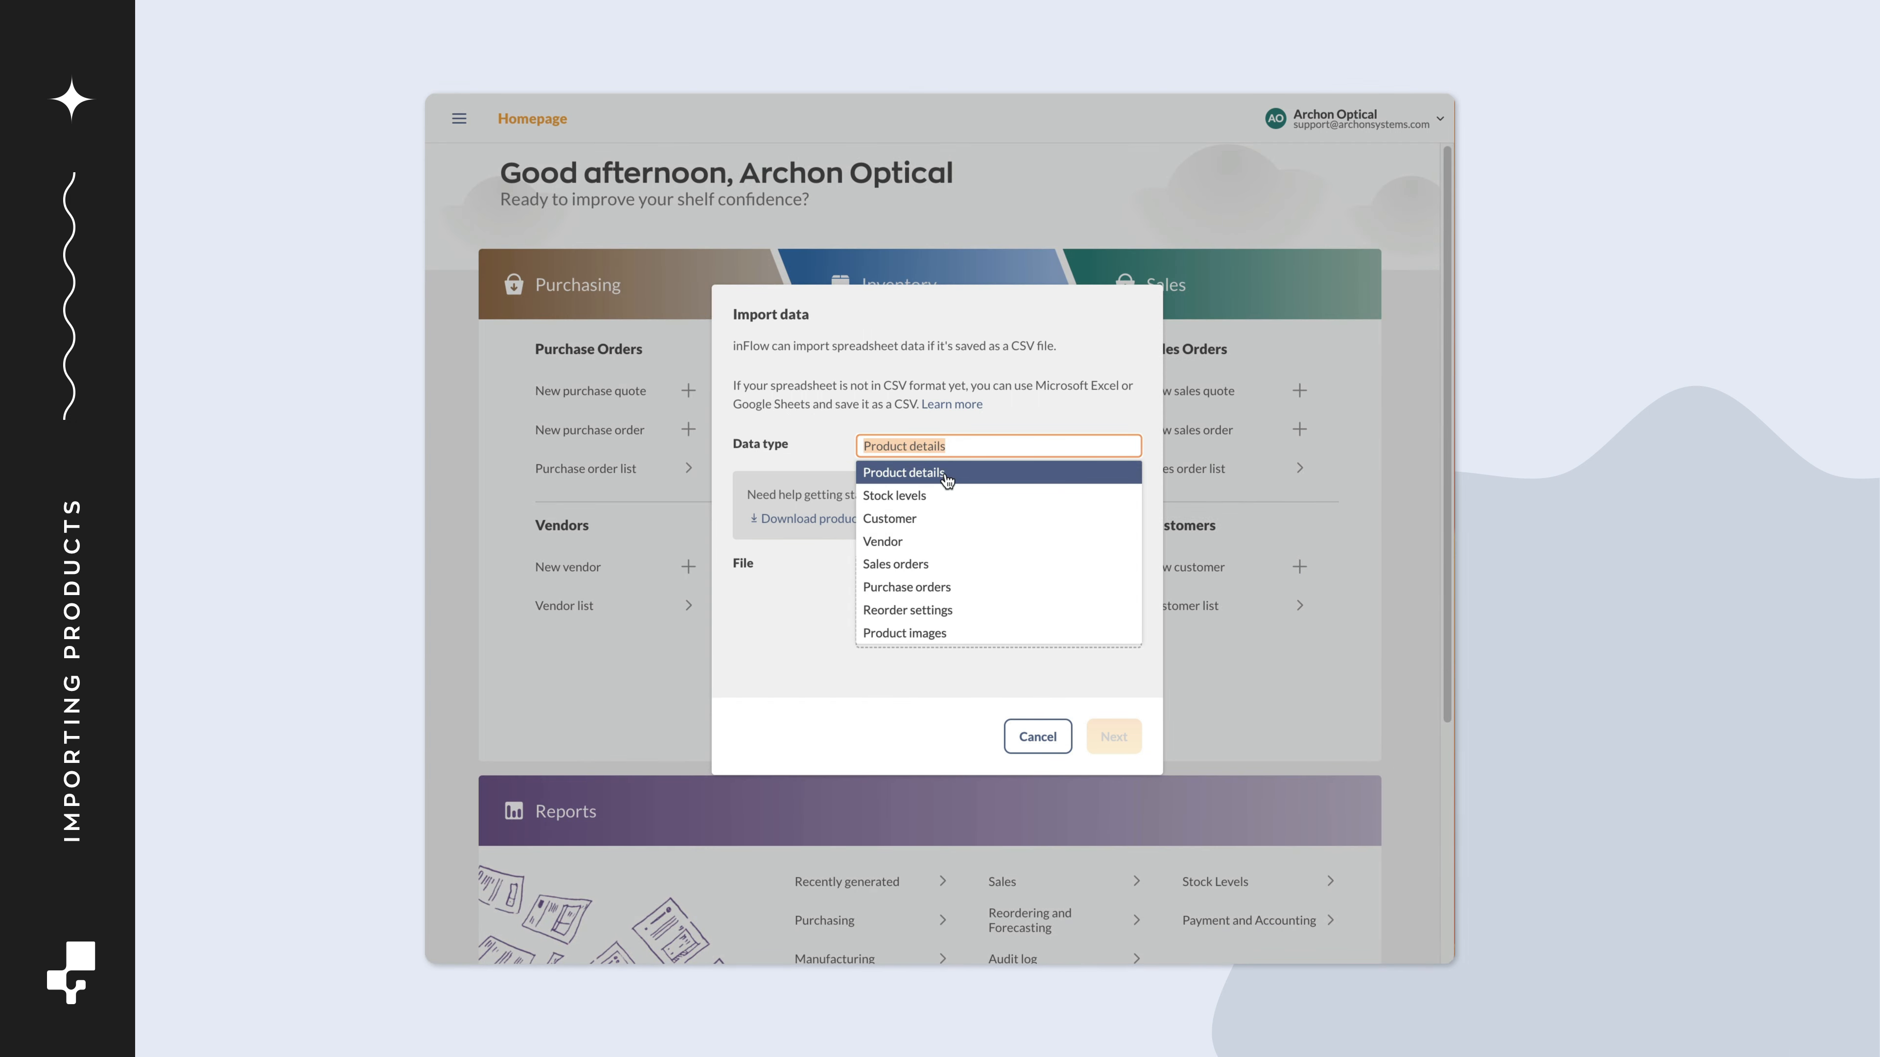
click(950, 475)
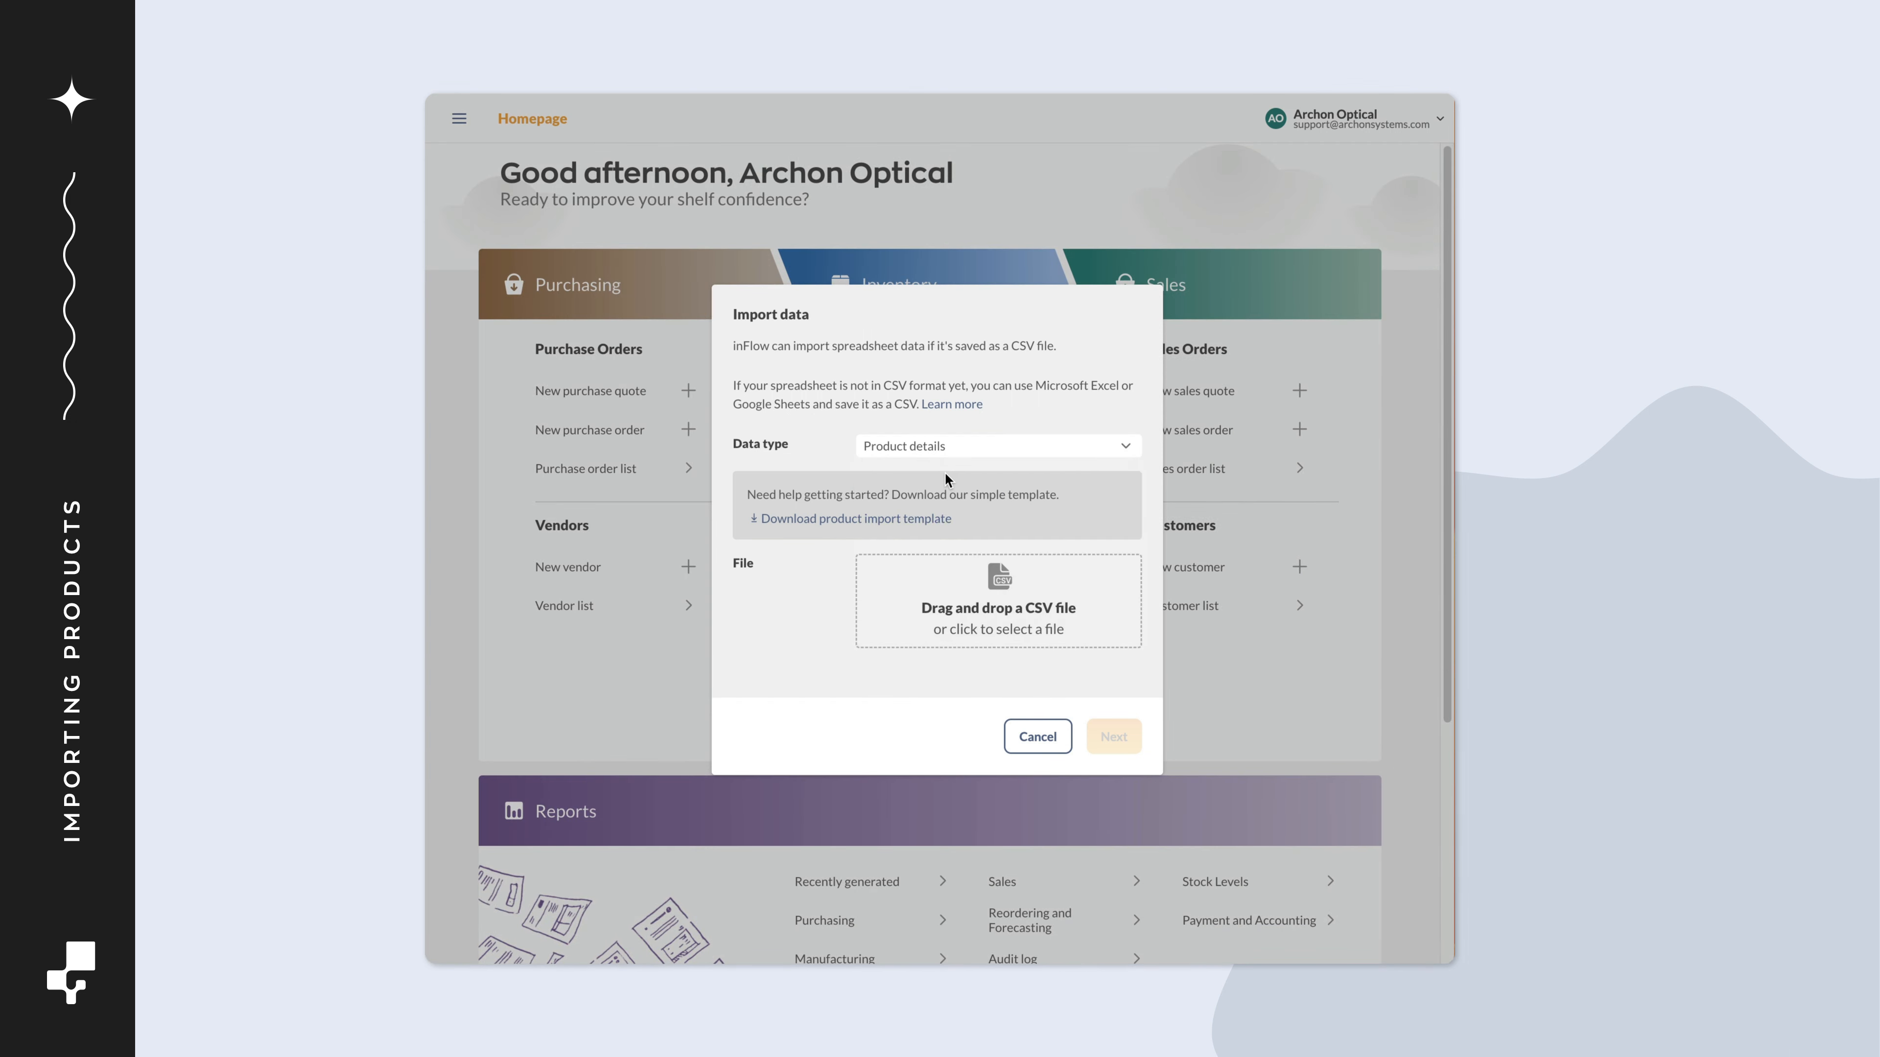
Choose Product list - Sheet 1.csv from the Desktop as the import file and continue to the column mapping.
click(1125, 627)
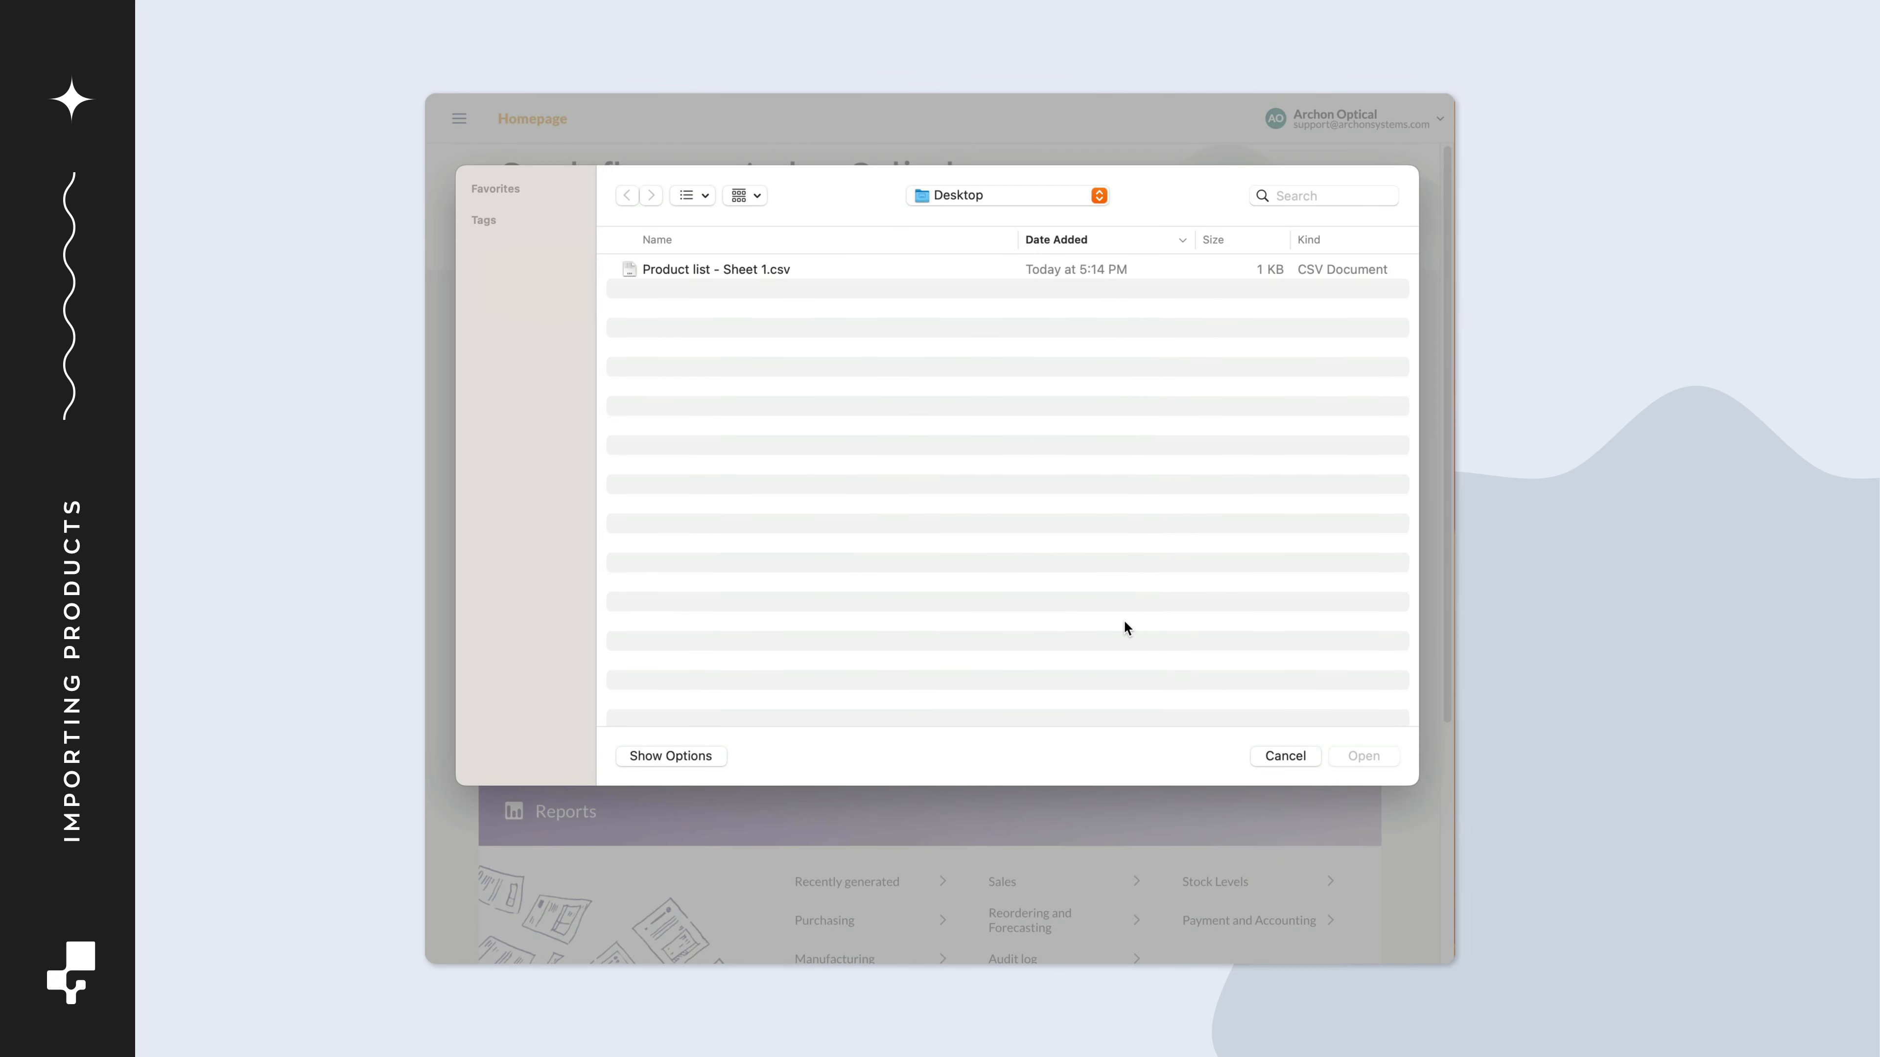
click(902, 275)
click(1386, 754)
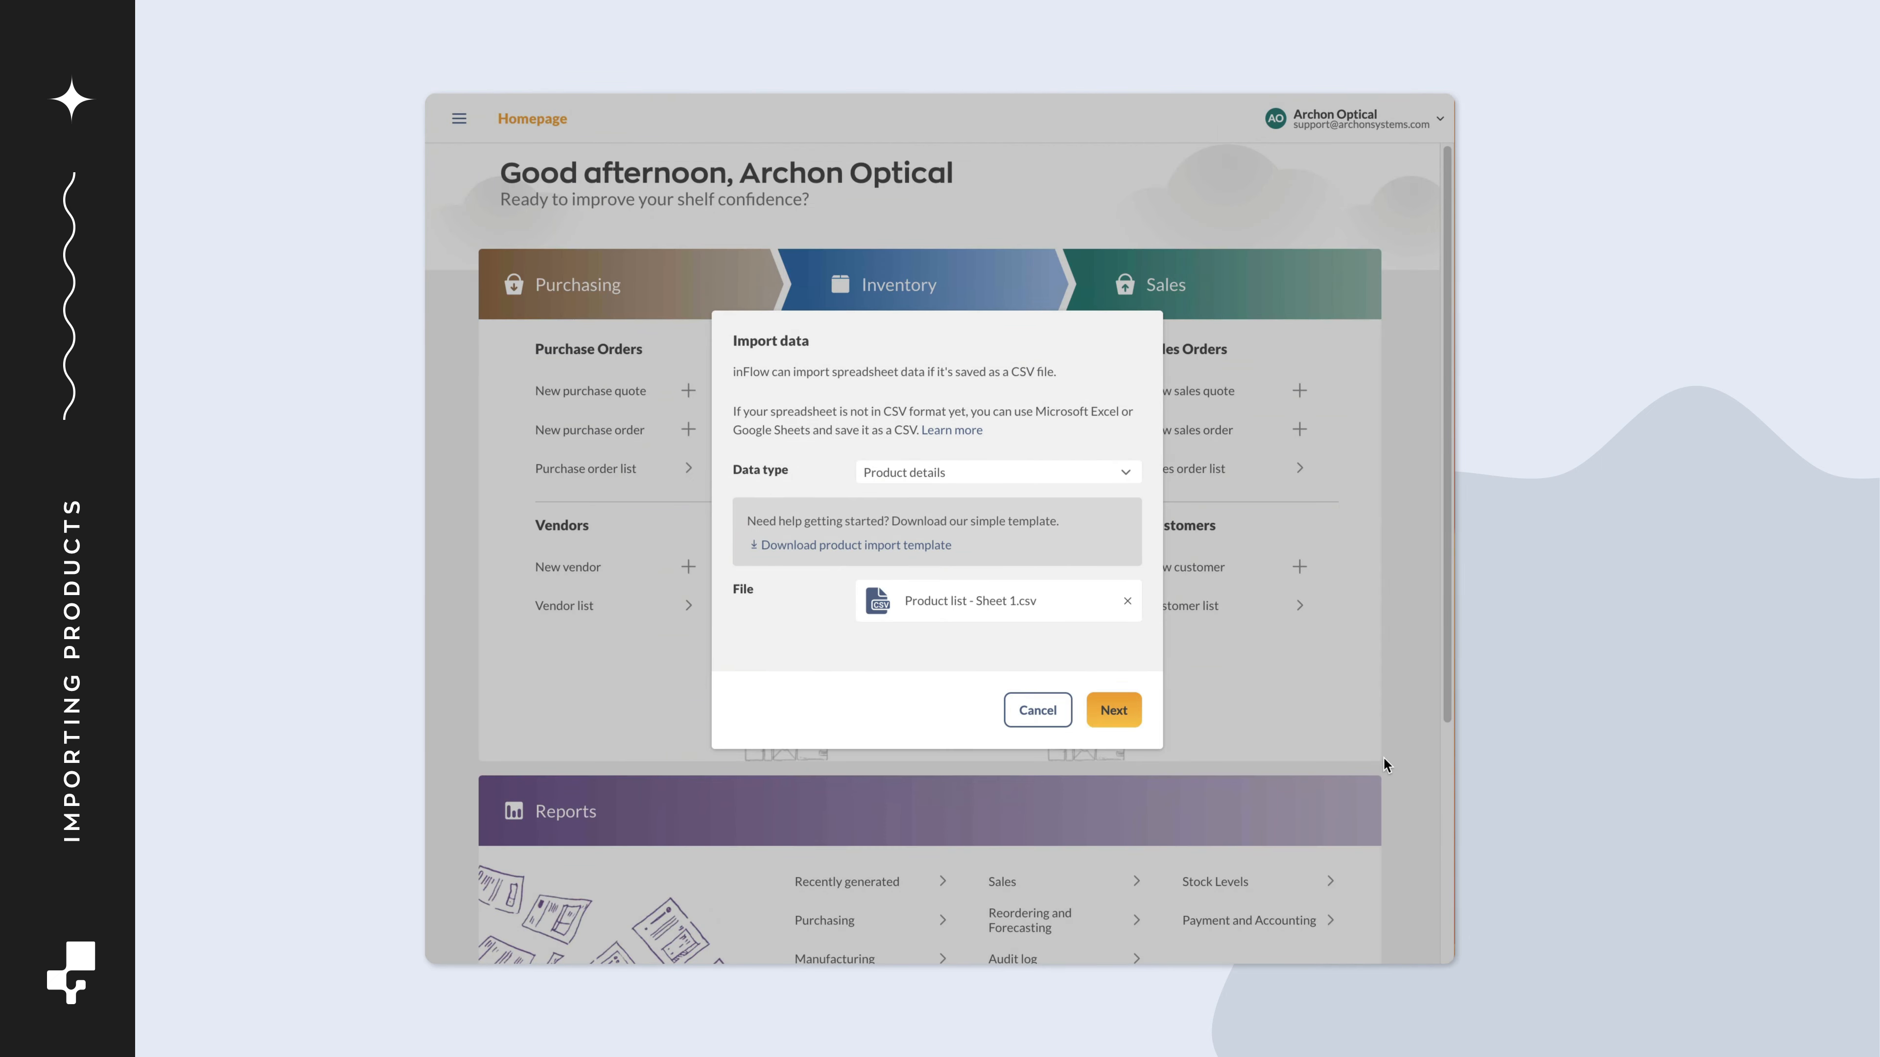
click(1104, 724)
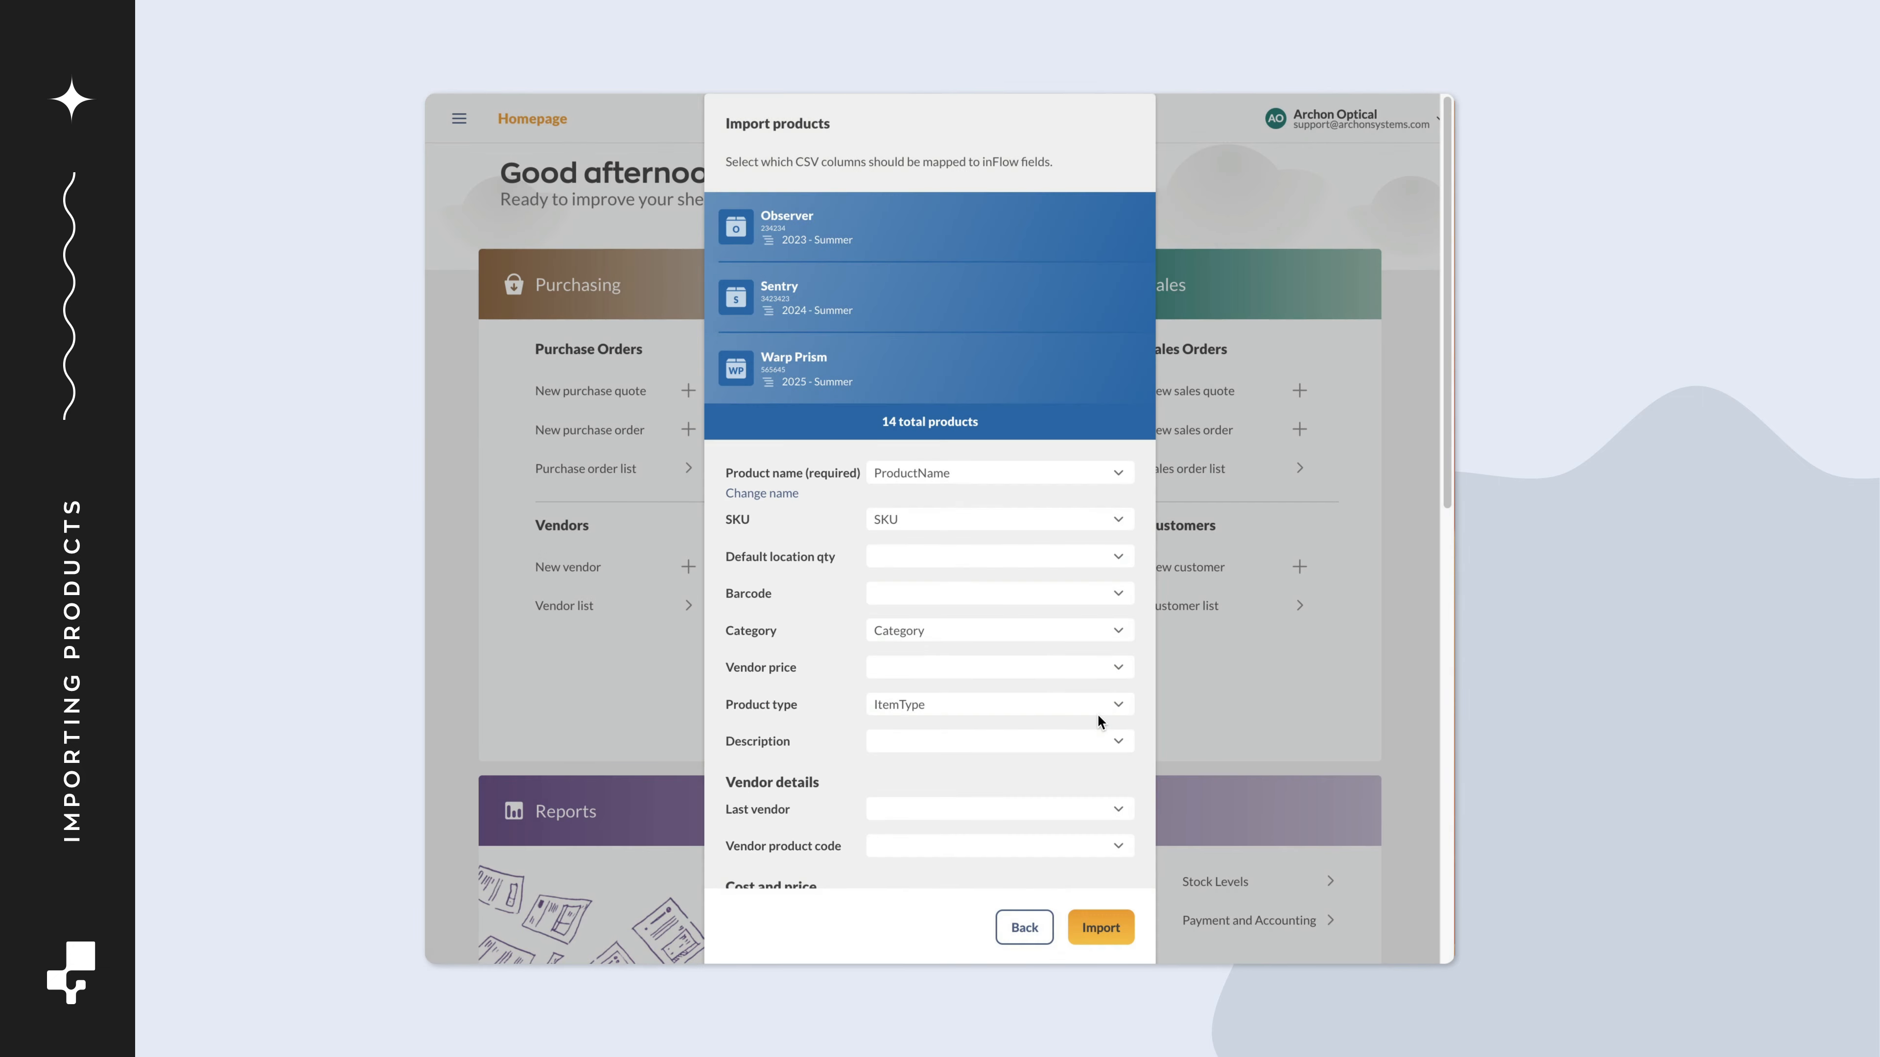
Map the Default unit price field to the price column and the Cost field to the Cost column.
scroll(1096, 713, down, 4)
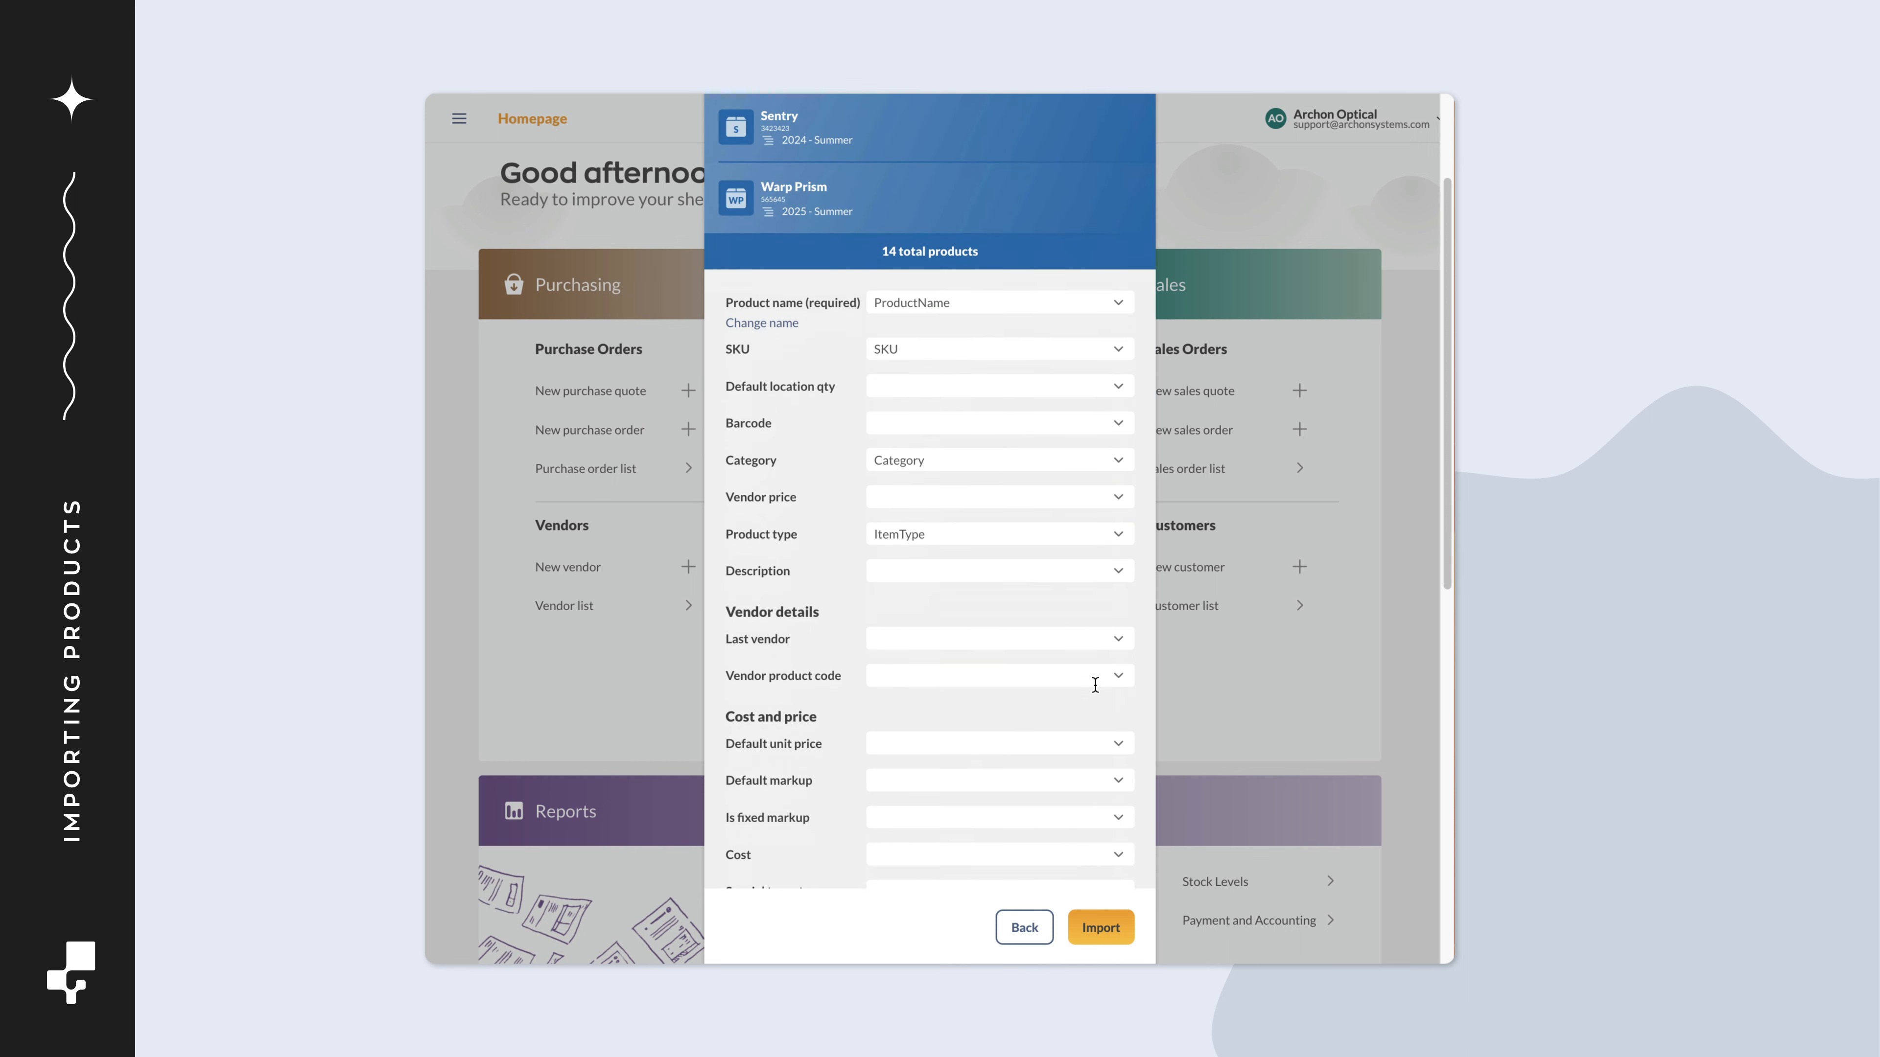
scroll(1095, 679, down, 1)
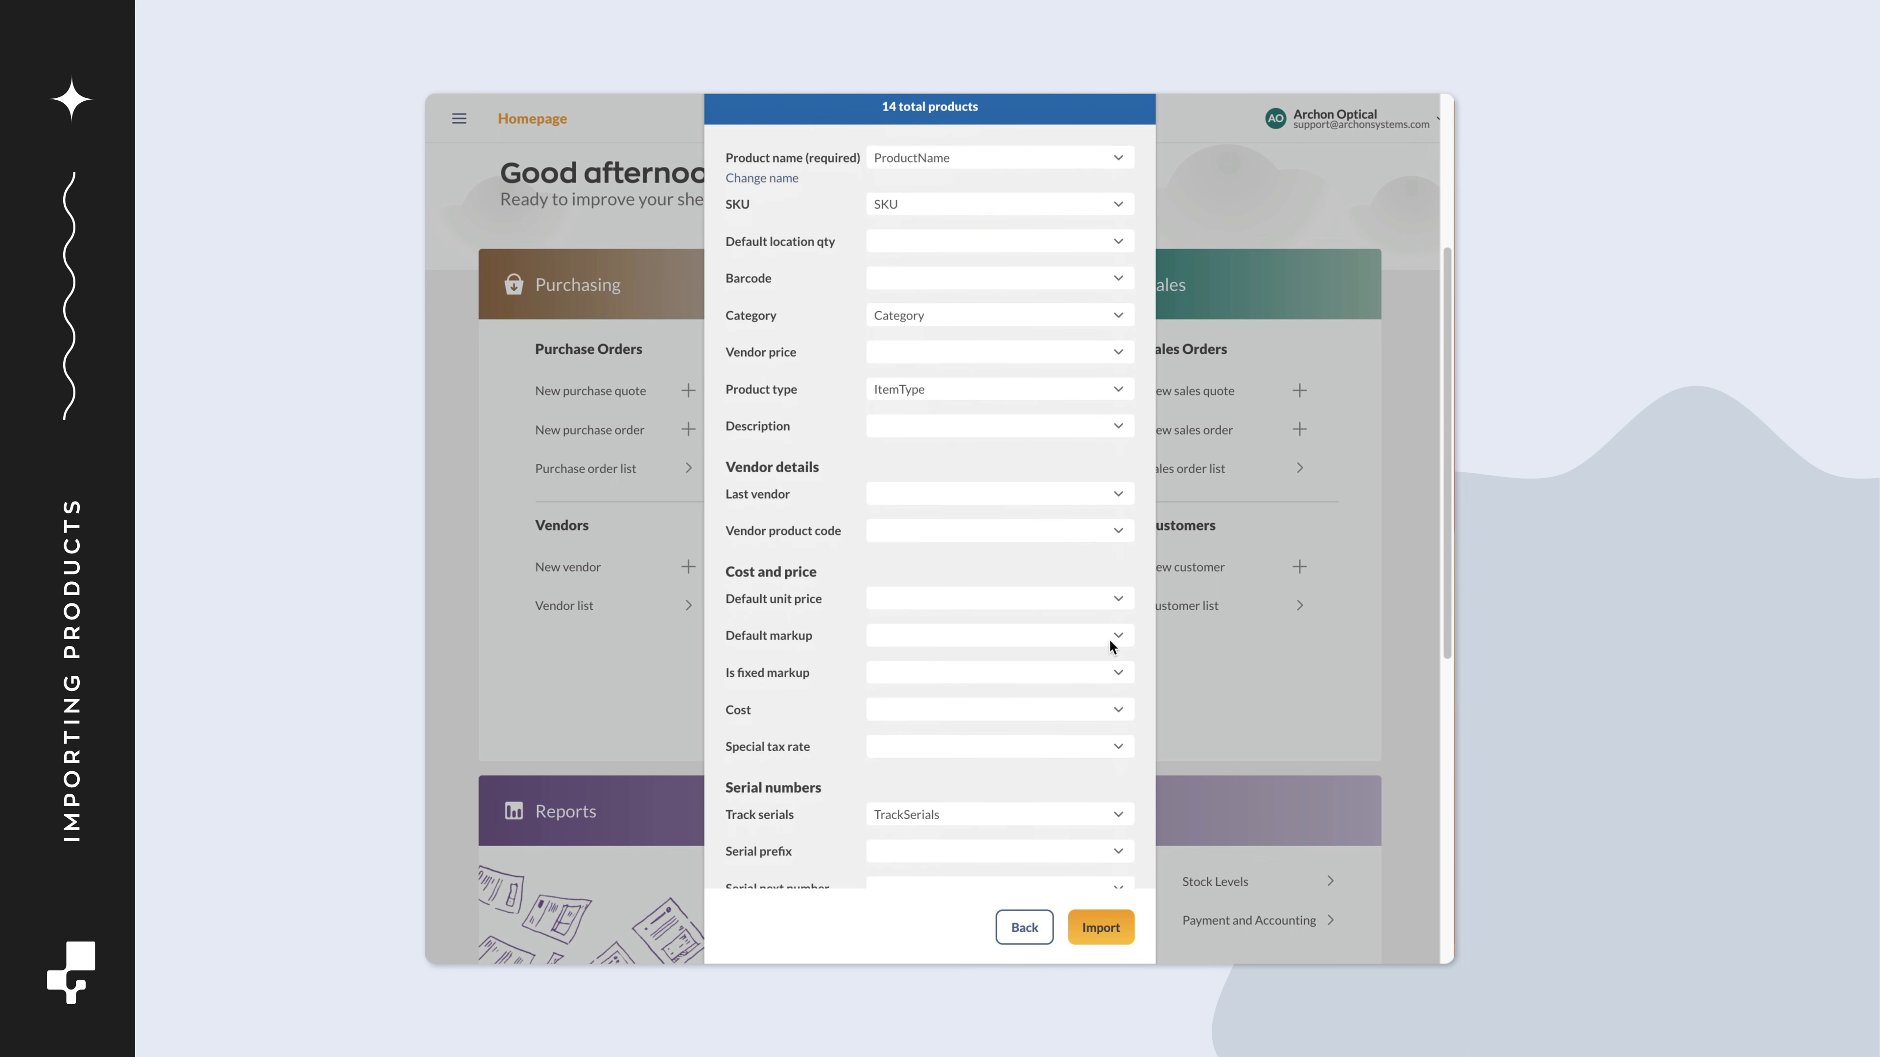
click(1116, 600)
click(1037, 733)
click(1077, 711)
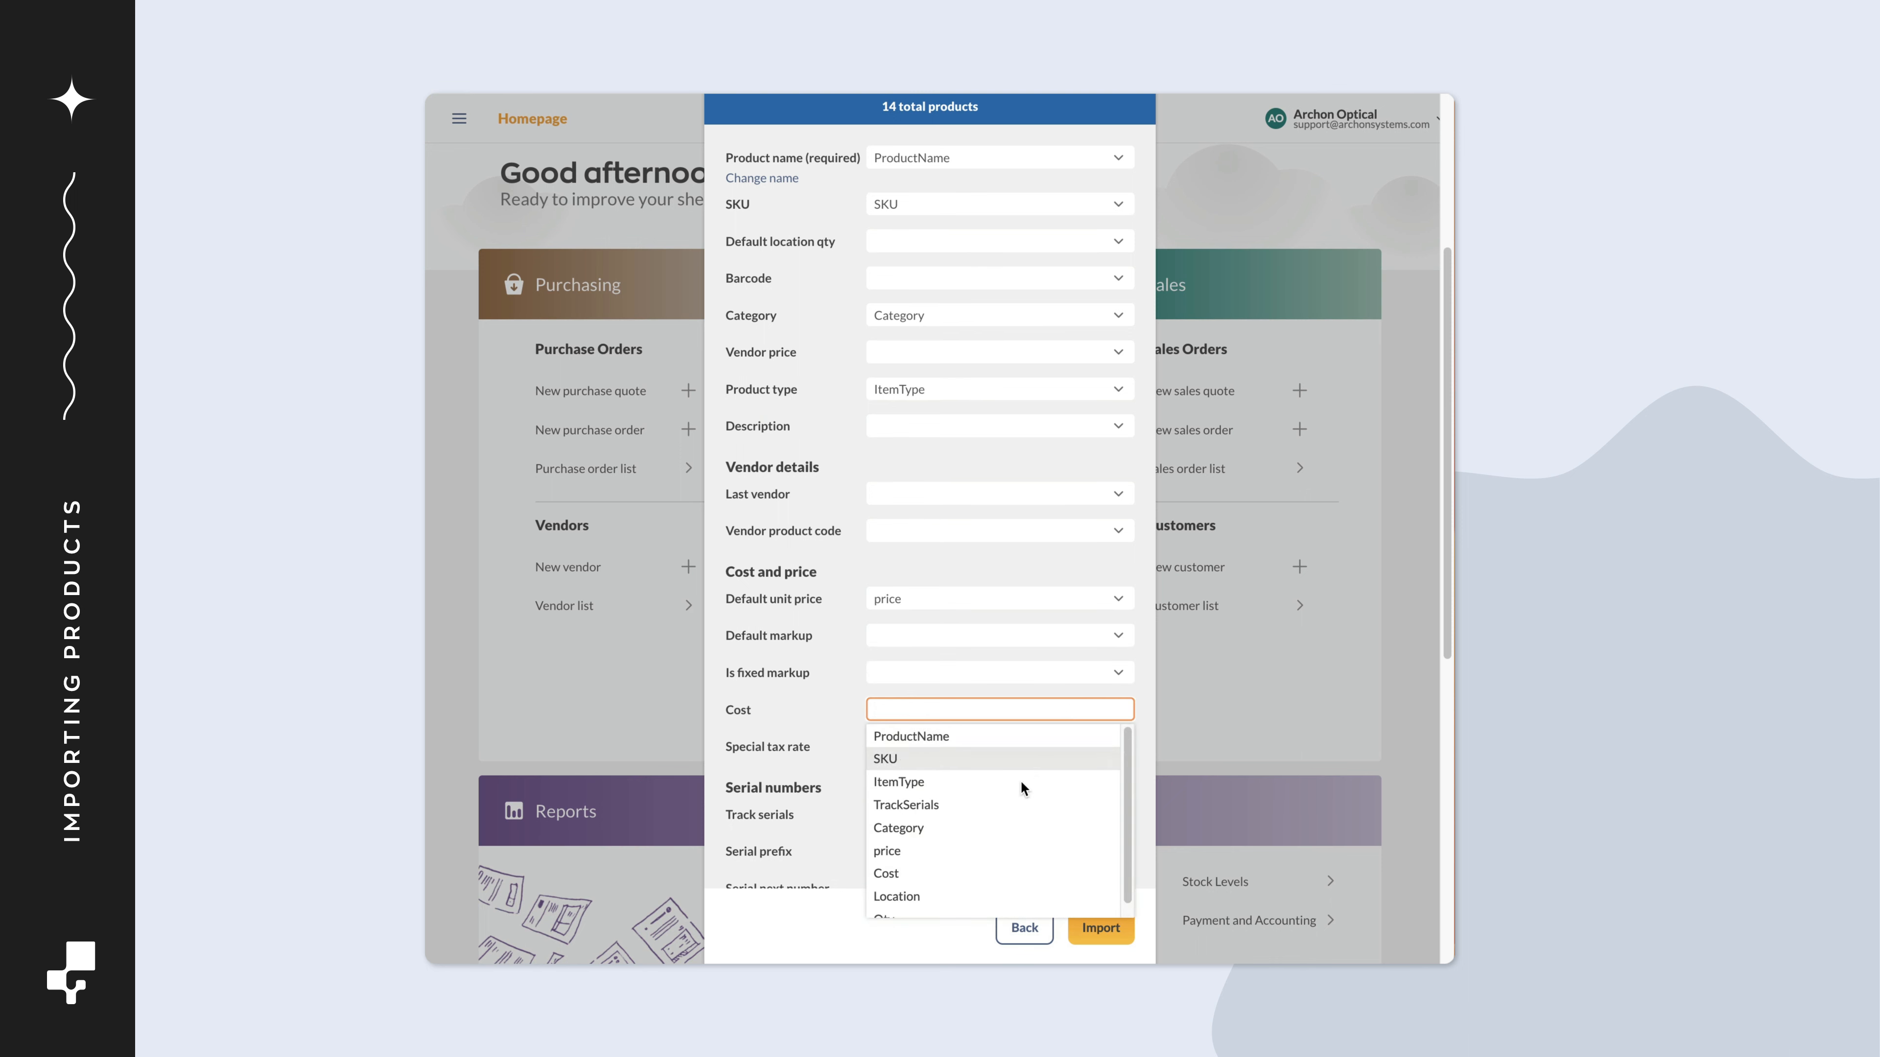
click(964, 873)
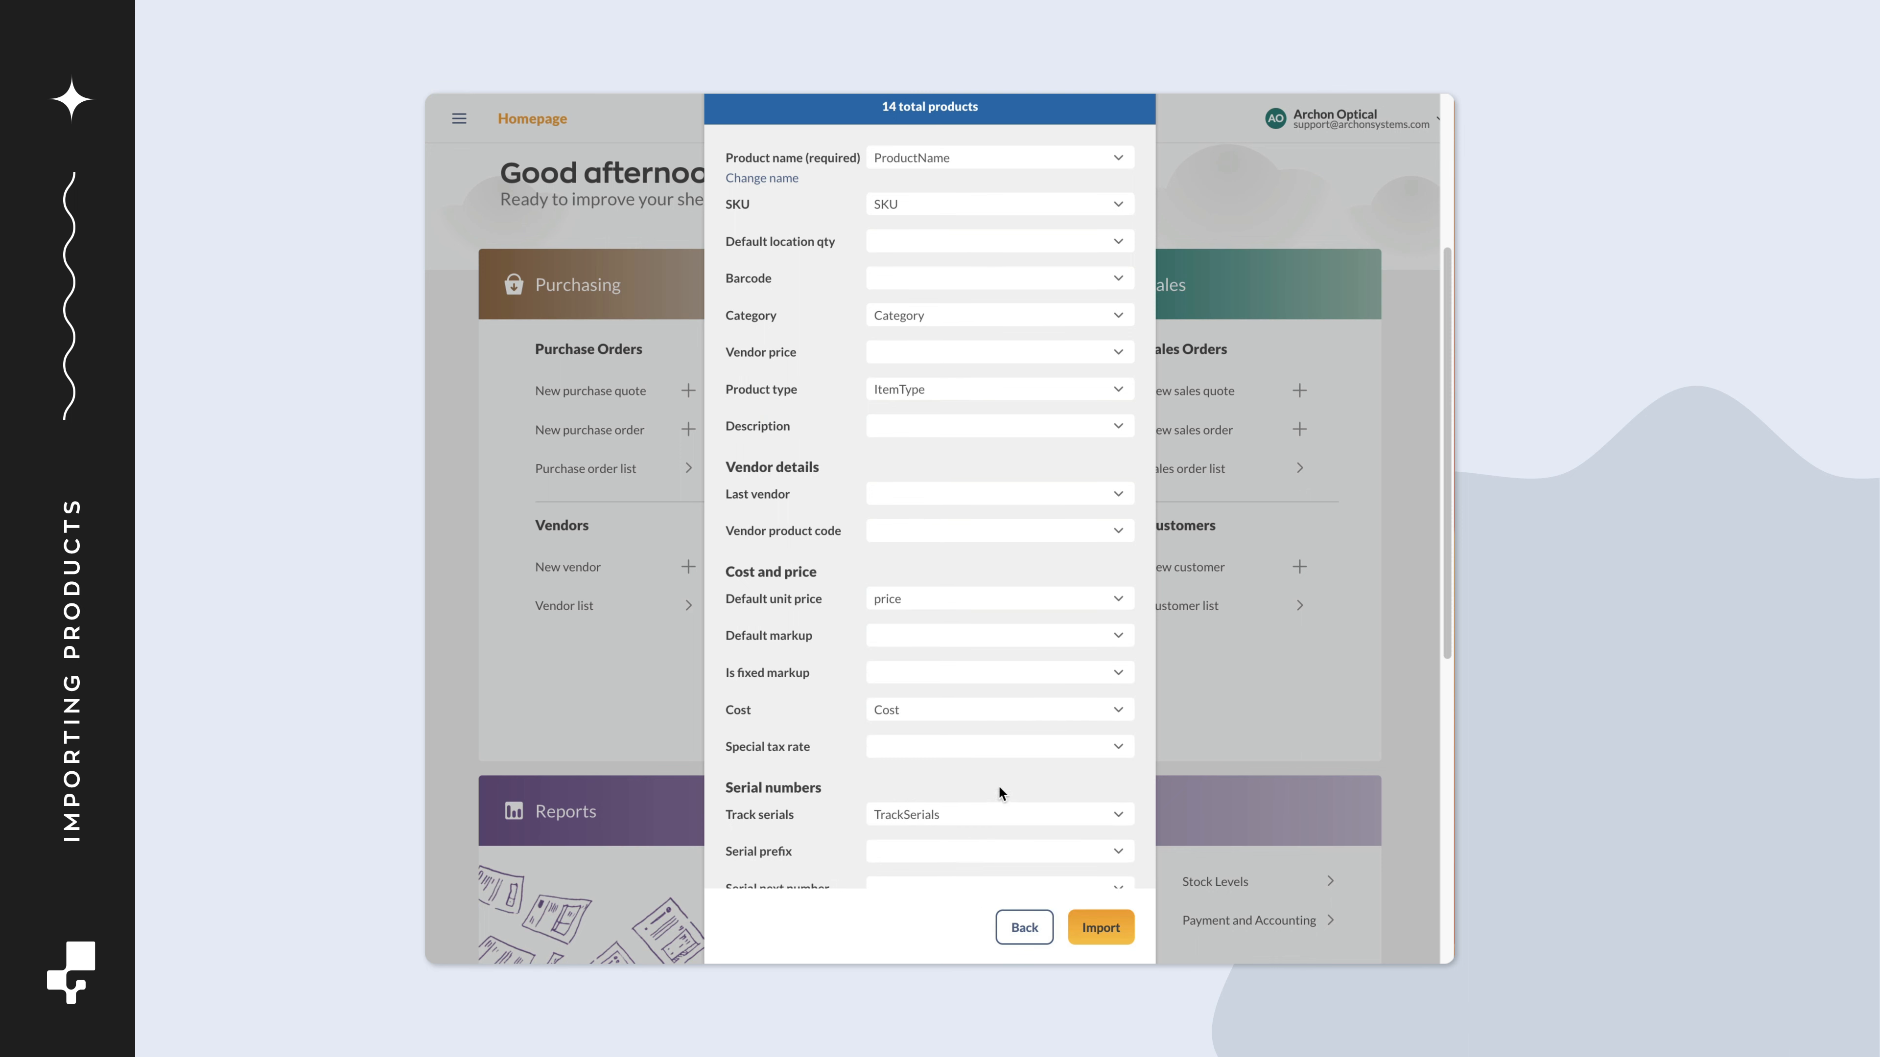
Review the remaining field mappings, run the product import and dismiss the import notice.
scroll(998, 787, down, 3)
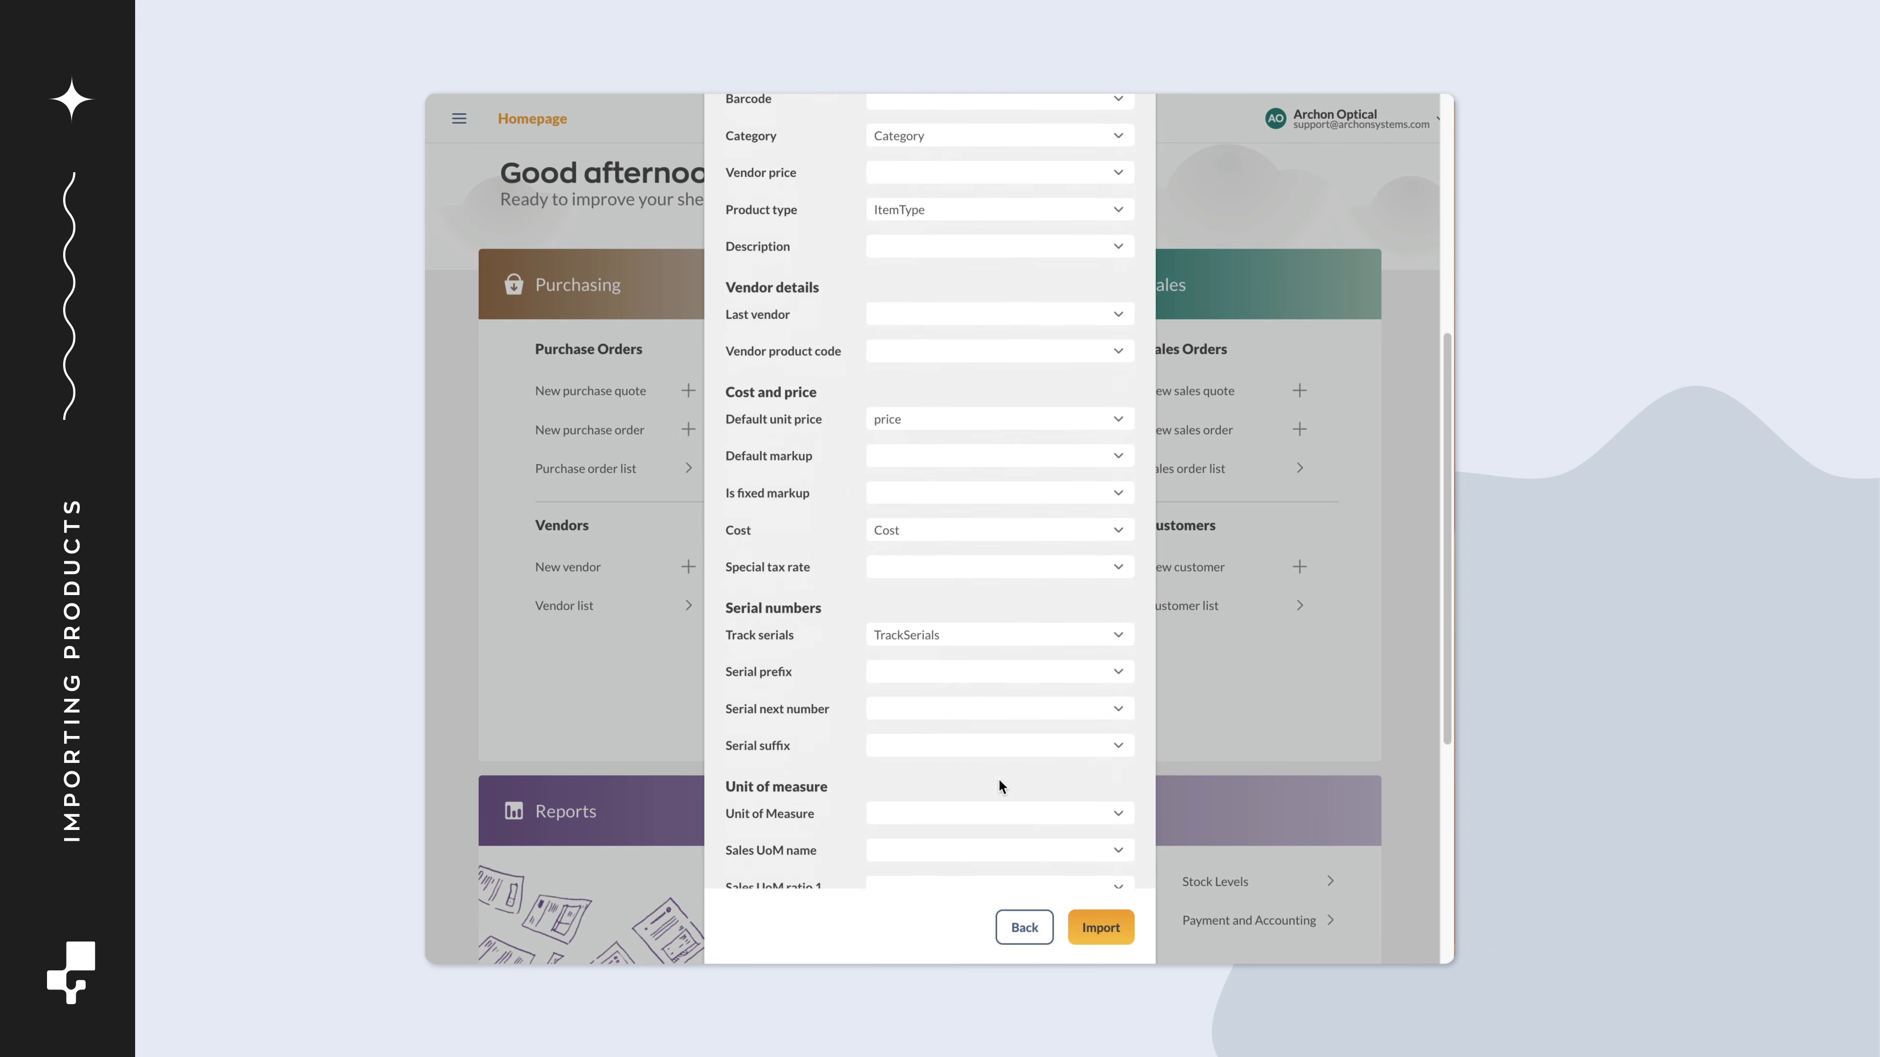
scroll(999, 780, down, 3)
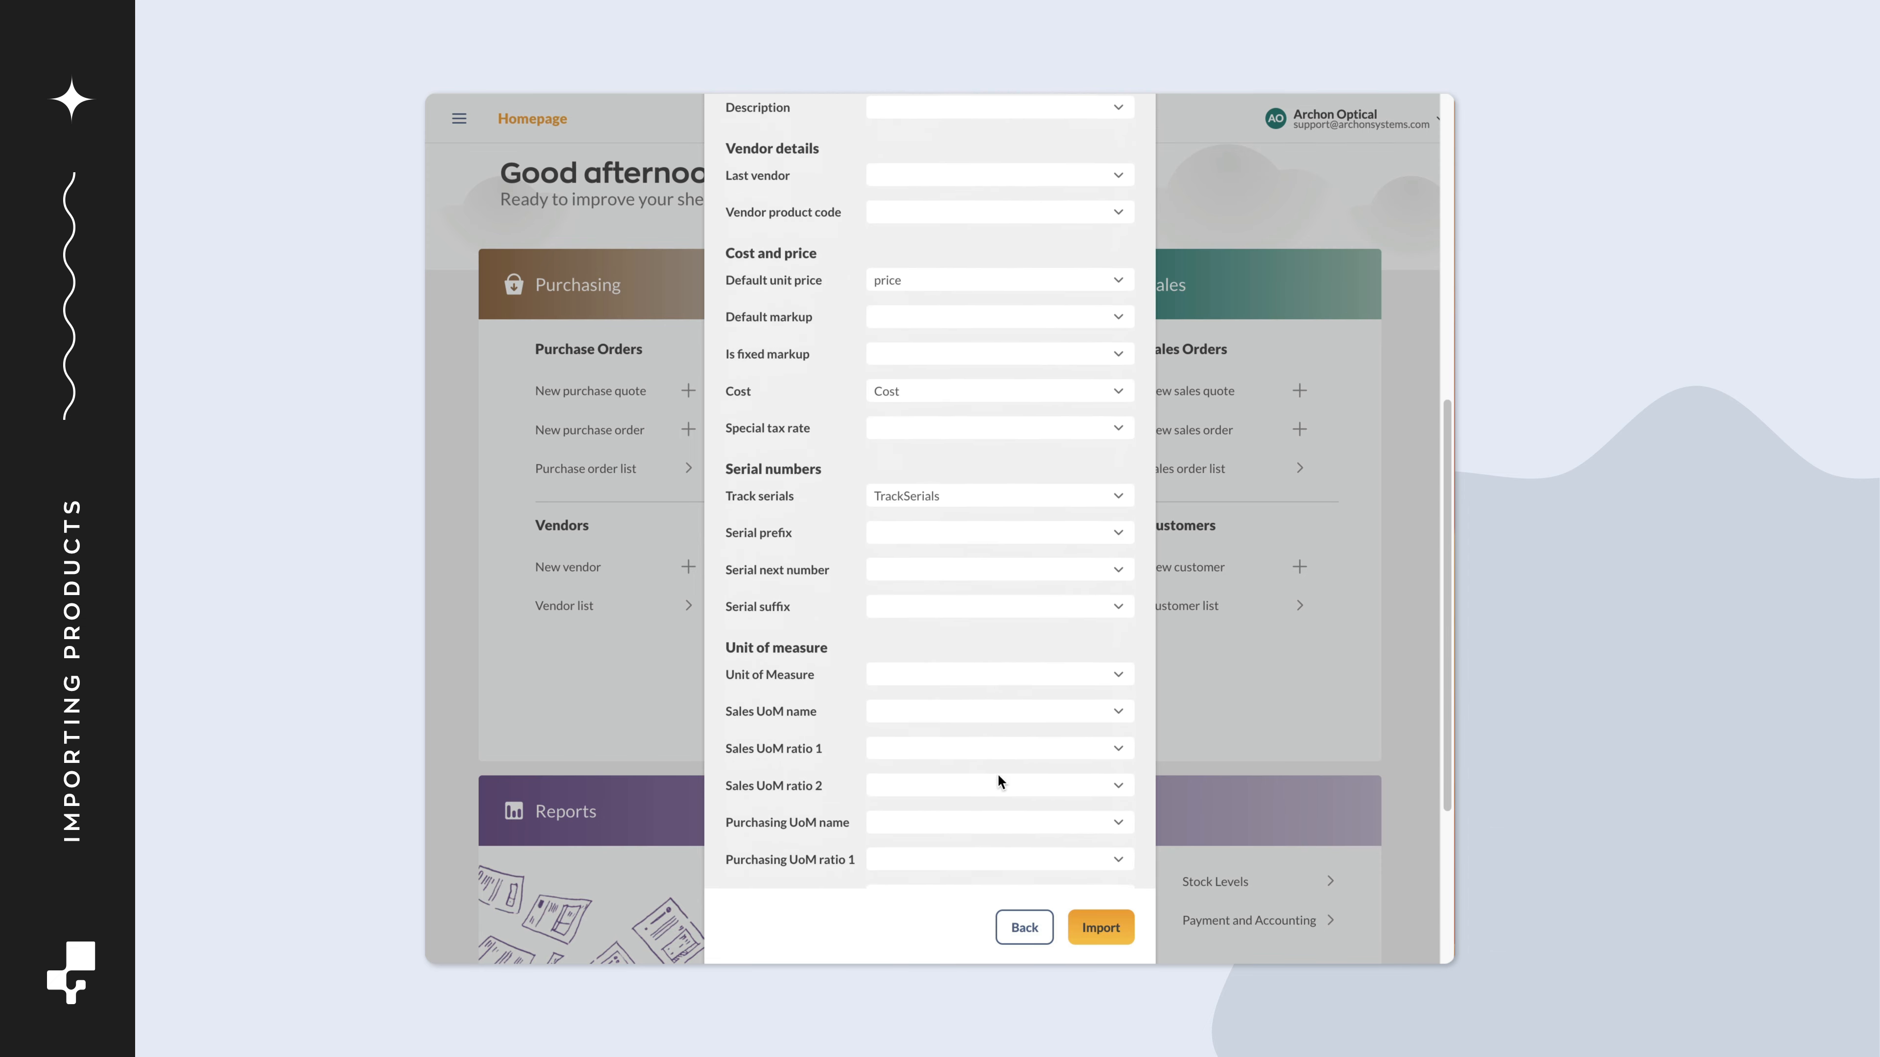
scroll(997, 772, down, 5)
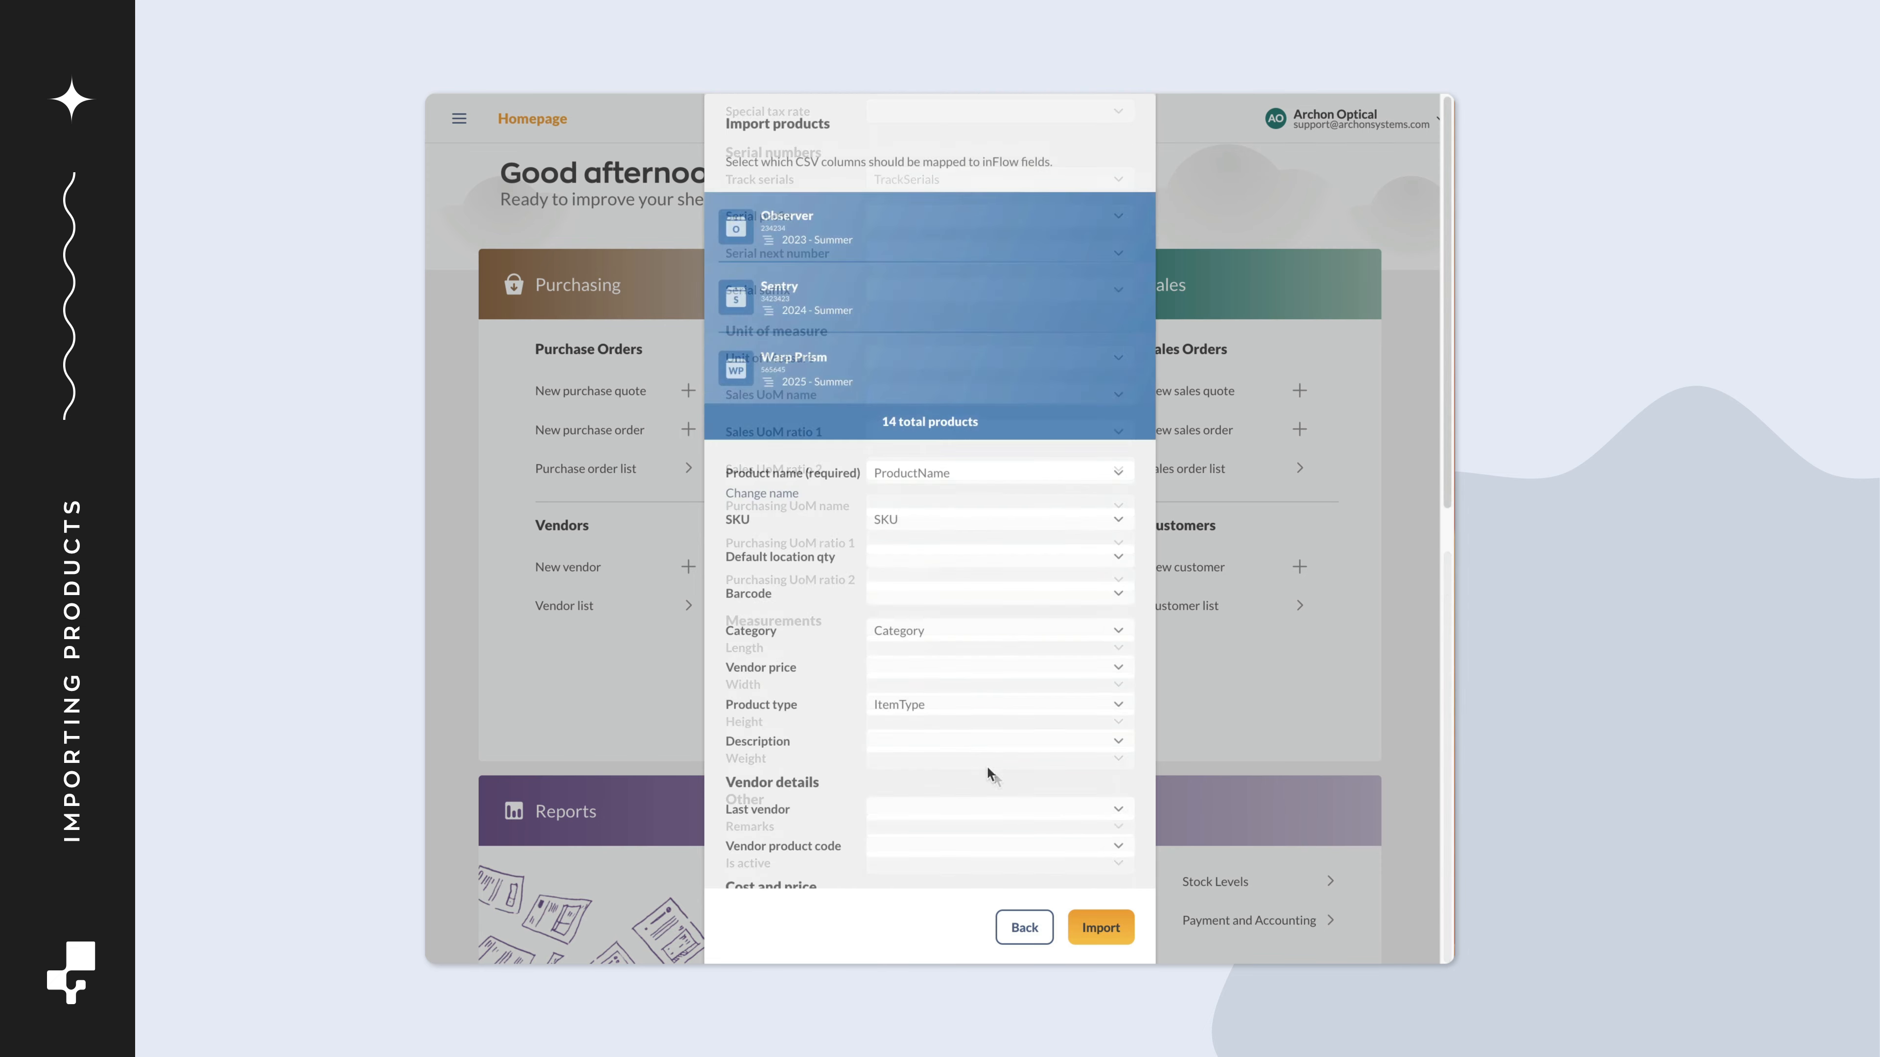
click(1083, 933)
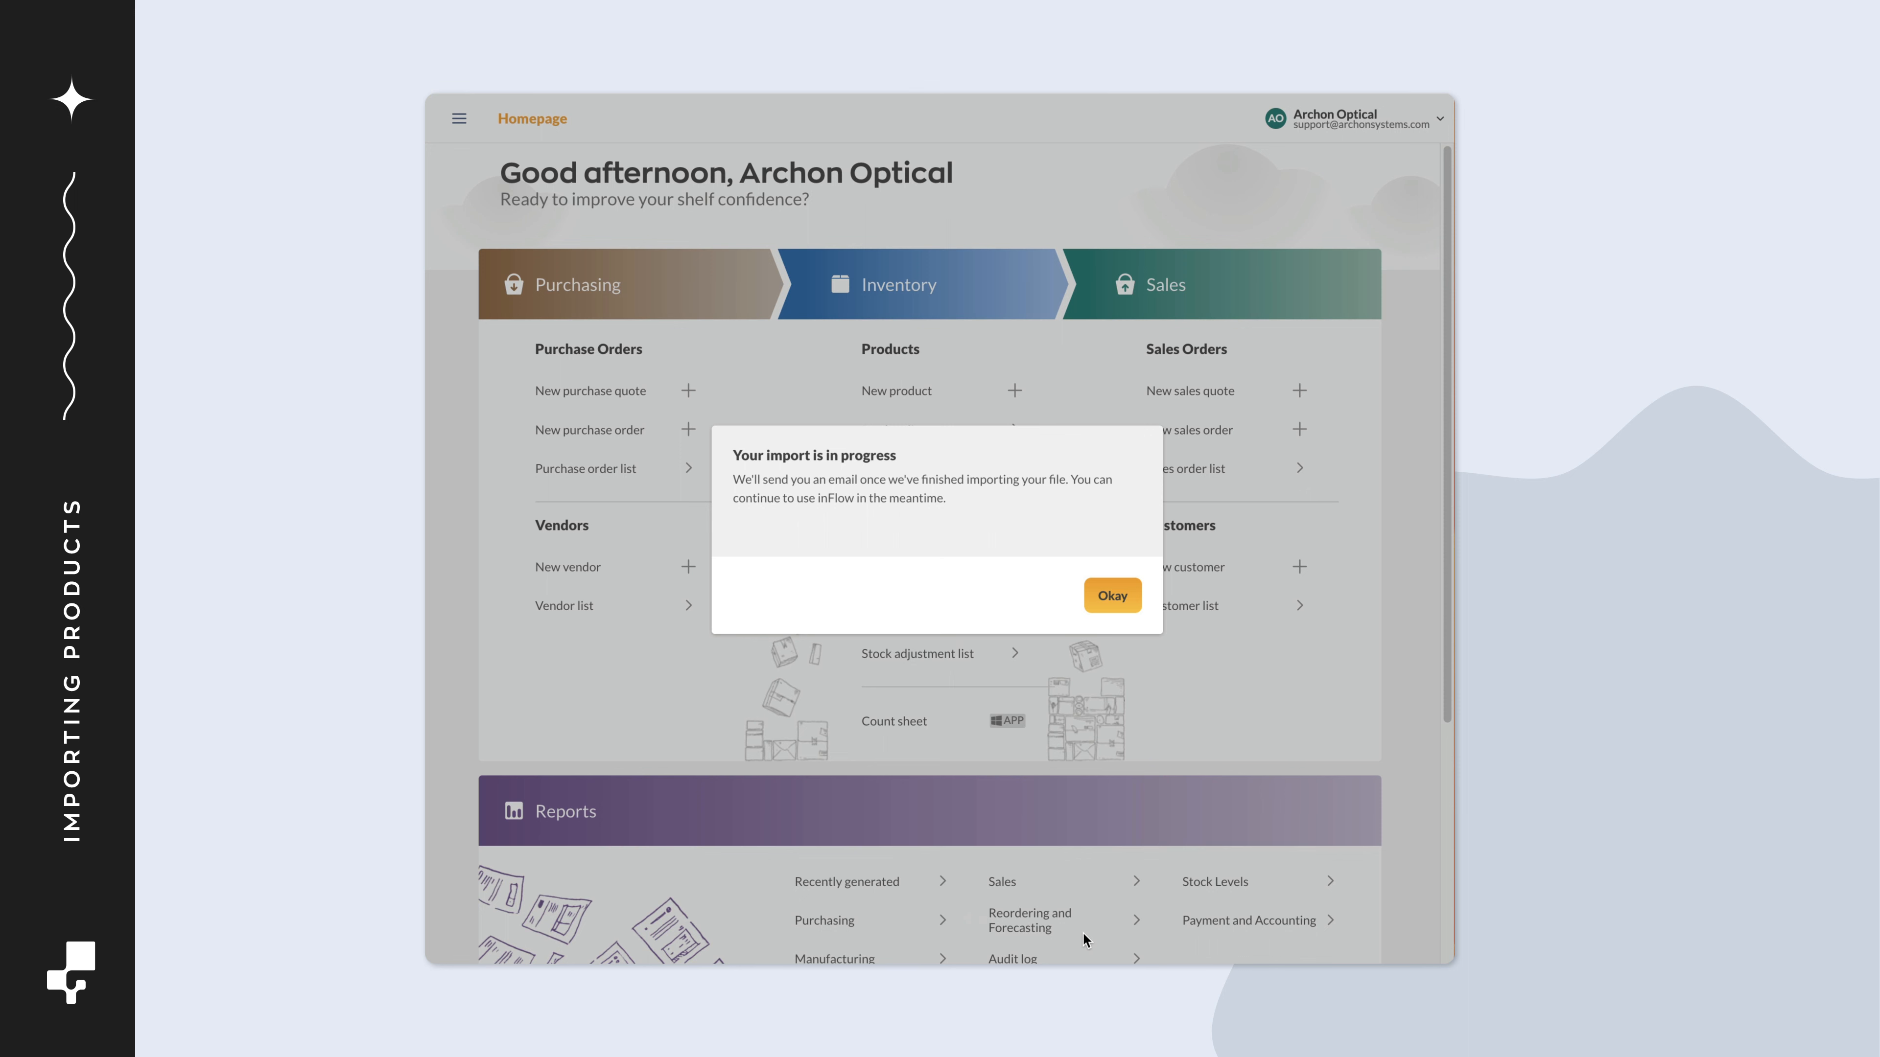
click(1113, 596)
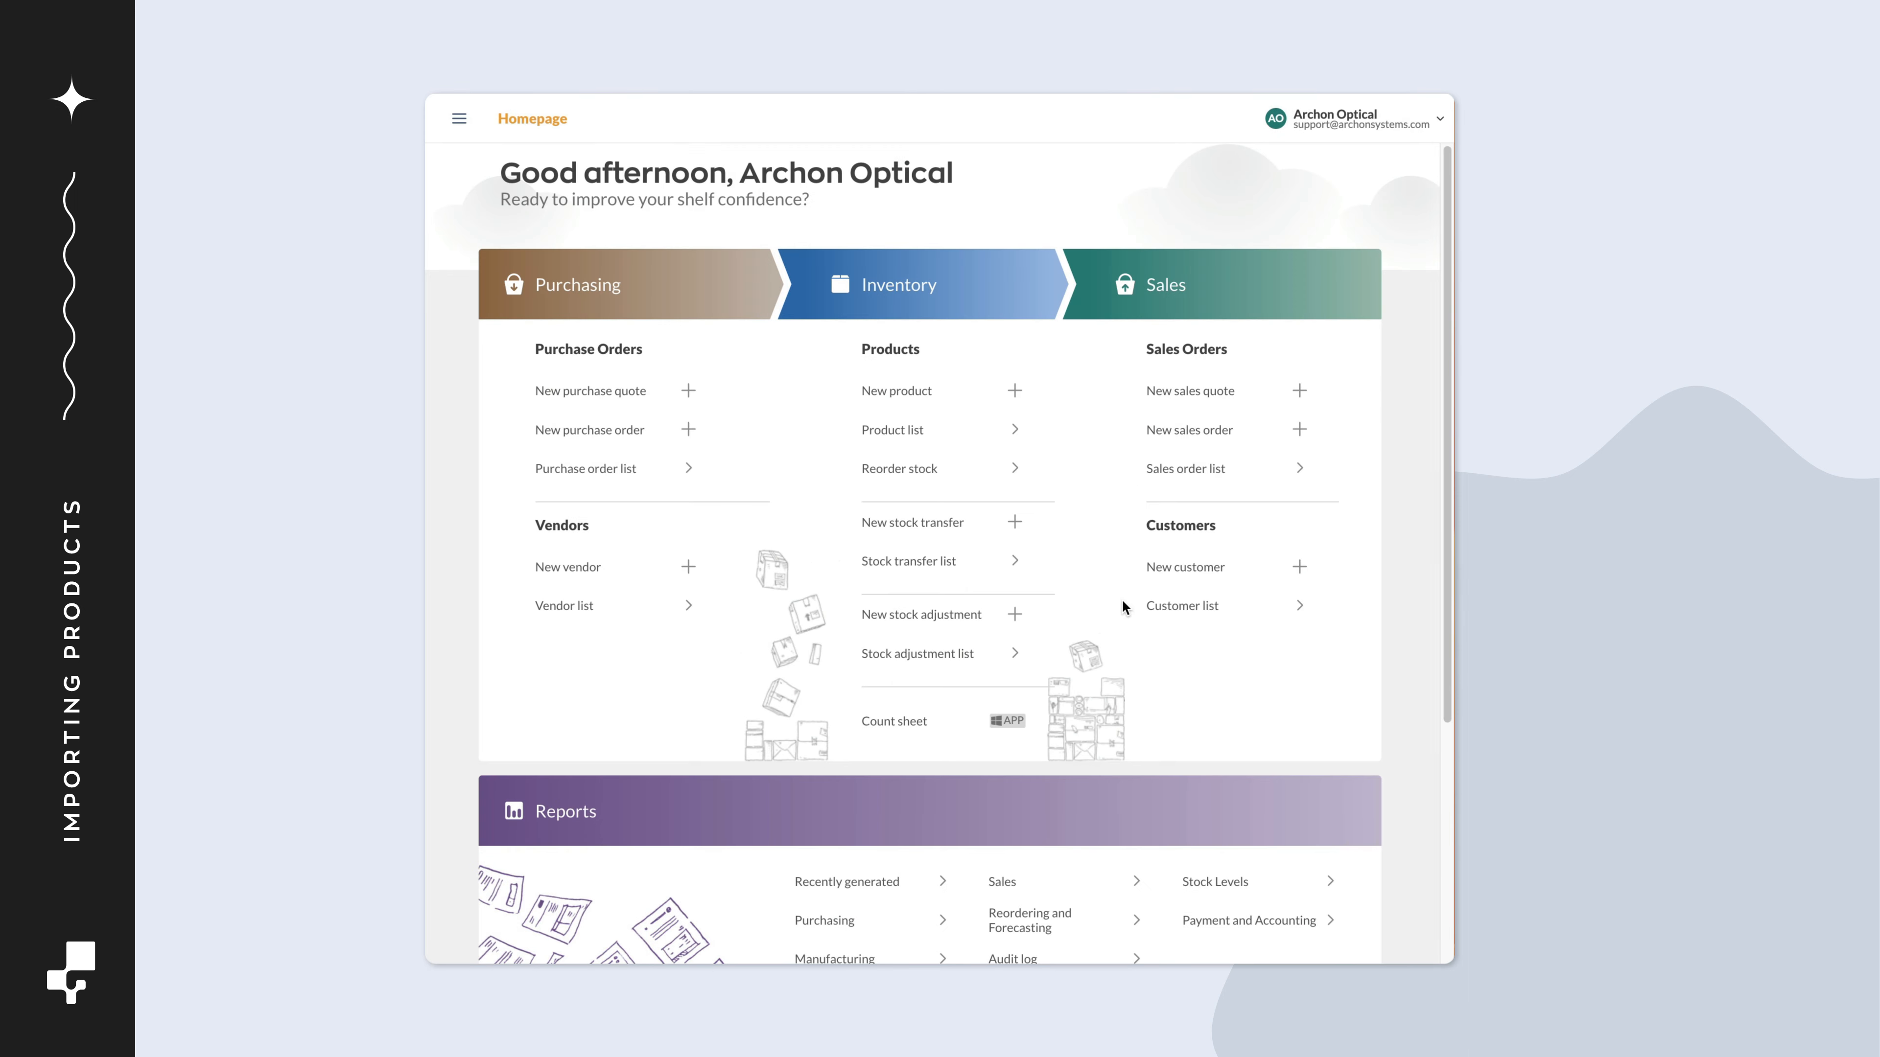